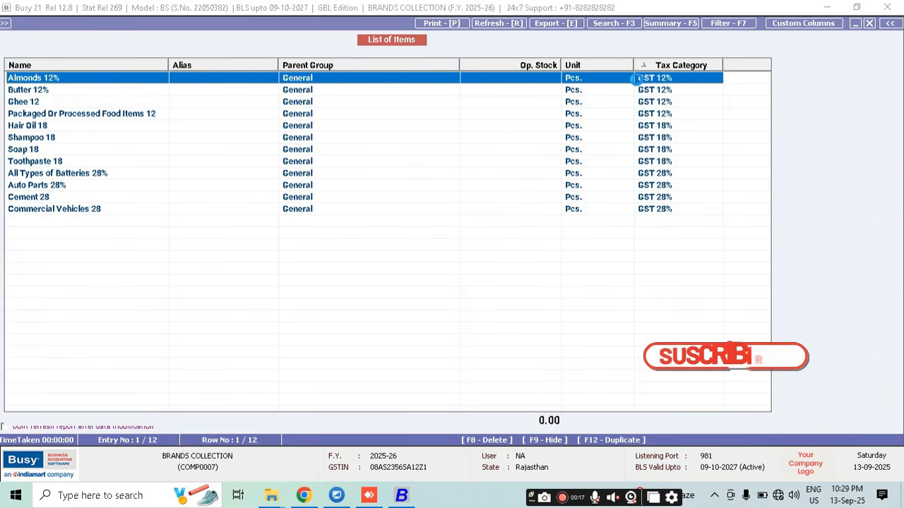
Open the Almonds 12% item's tax category GST 12% and add a rate change effective 22-09-2025 with 5% IGST.
{"action": "double_click", "coordinate": [637, 79]}
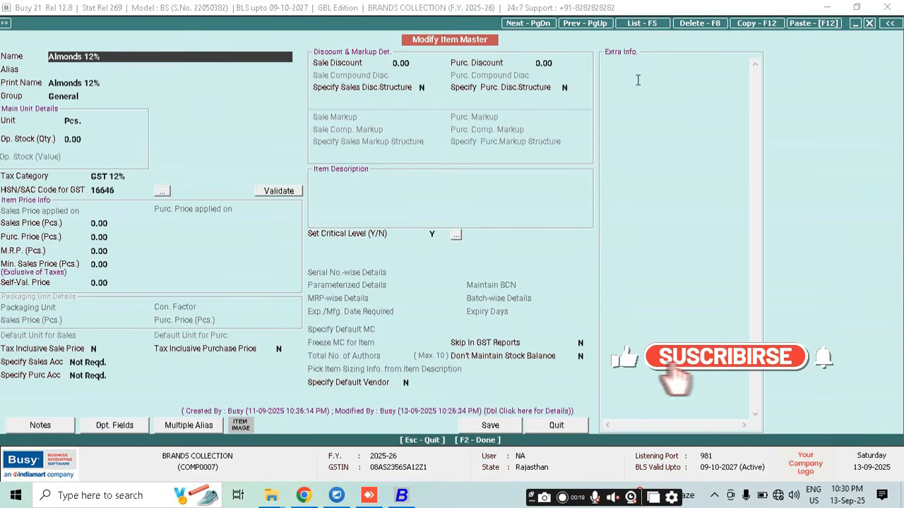
{"action": "left_click", "coordinate": [132, 178]}
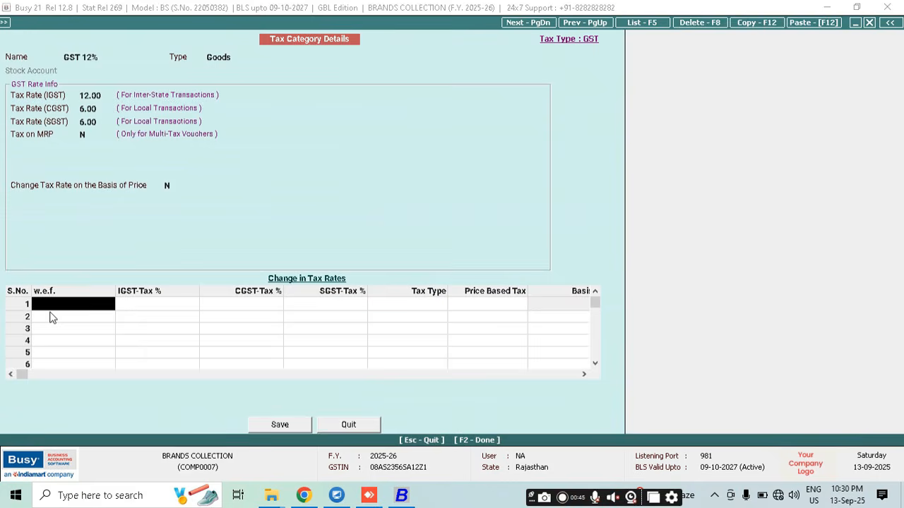
{"action": "type", "text": "22."}
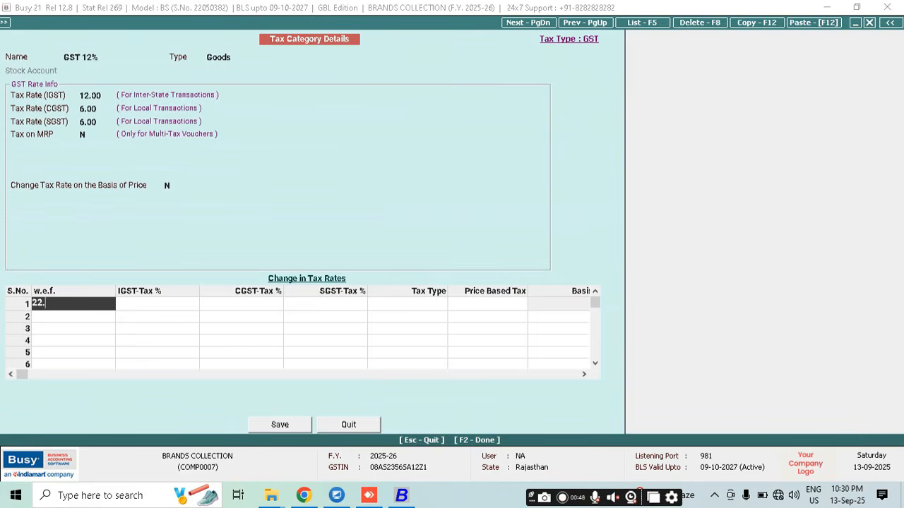
{"action": "type", "text": "9.2025"}
{"action": "key", "text": "Return"}
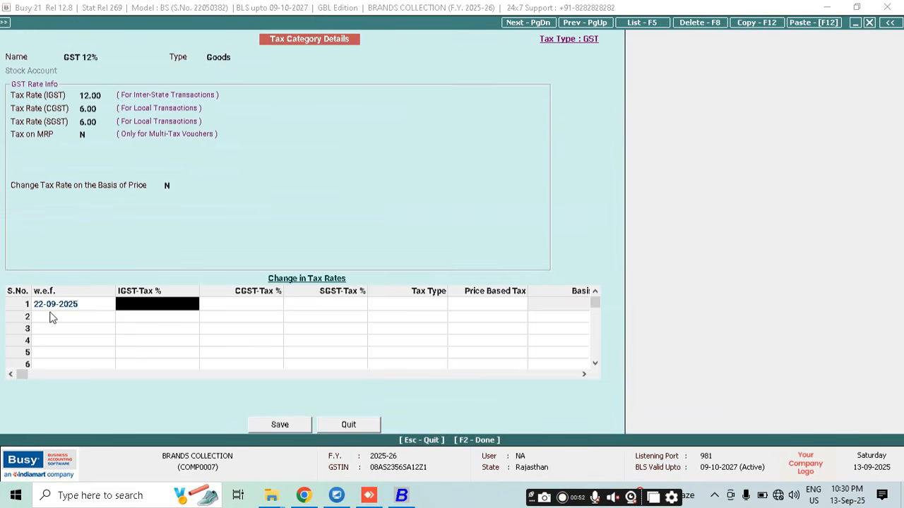
{"action": "type", "text": "5"}
{"action": "key", "text": "Return"}
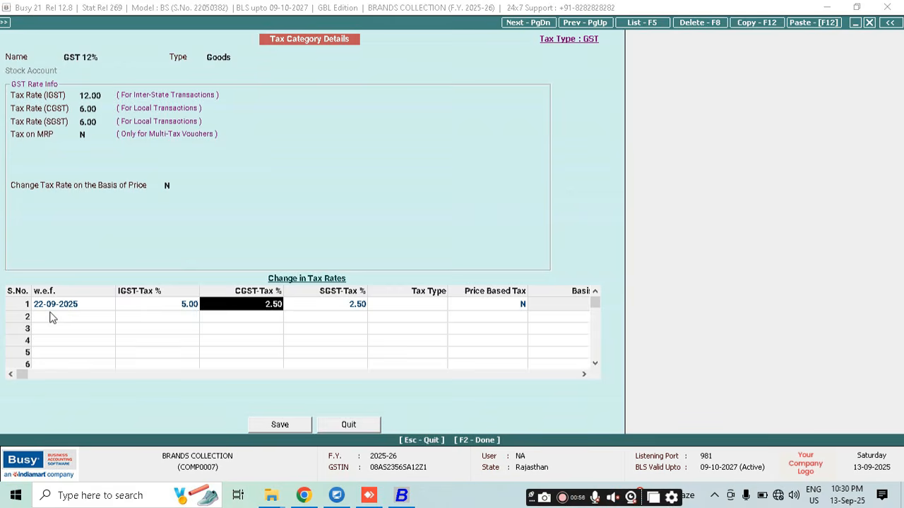
{"action": "key", "text": "Return"}
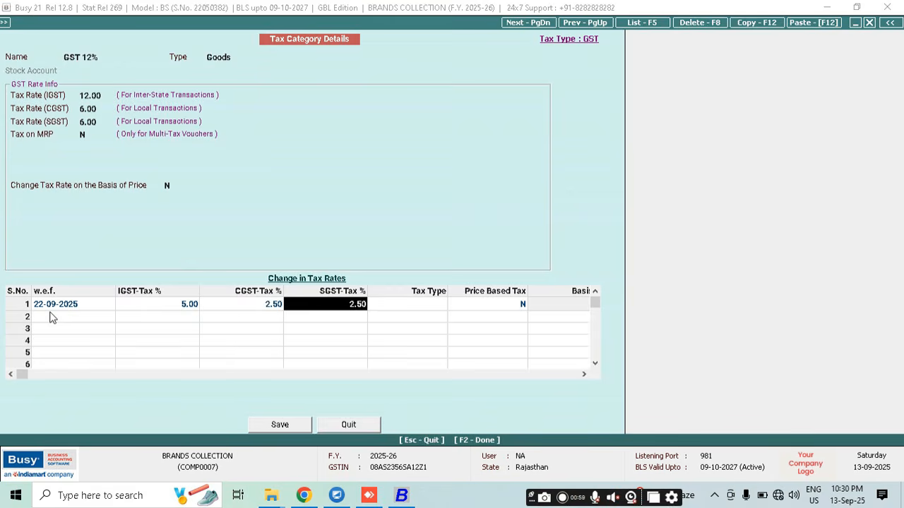
Save the GST 12% tax category and leave the Almonds item master and the item list.
{"action": "key", "text": "F2"}
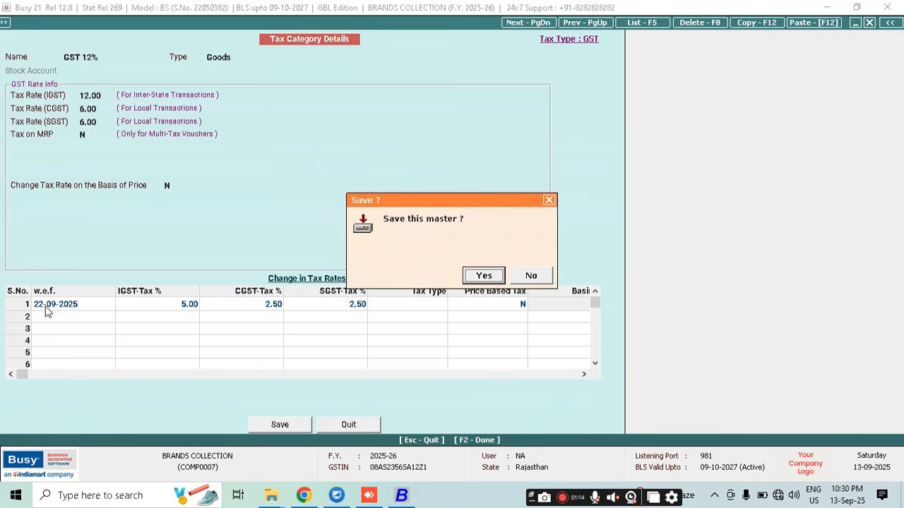
{"action": "key", "text": "Return"}
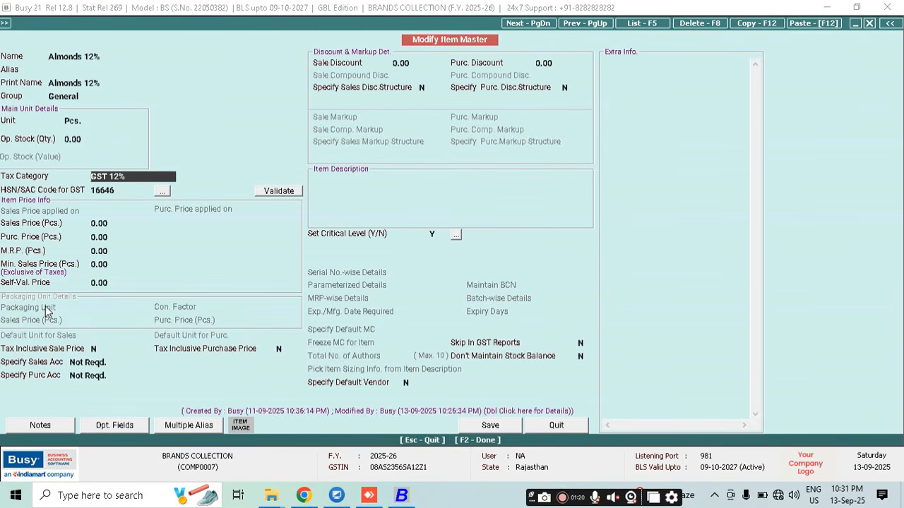
{"action": "key", "text": "Escape"}
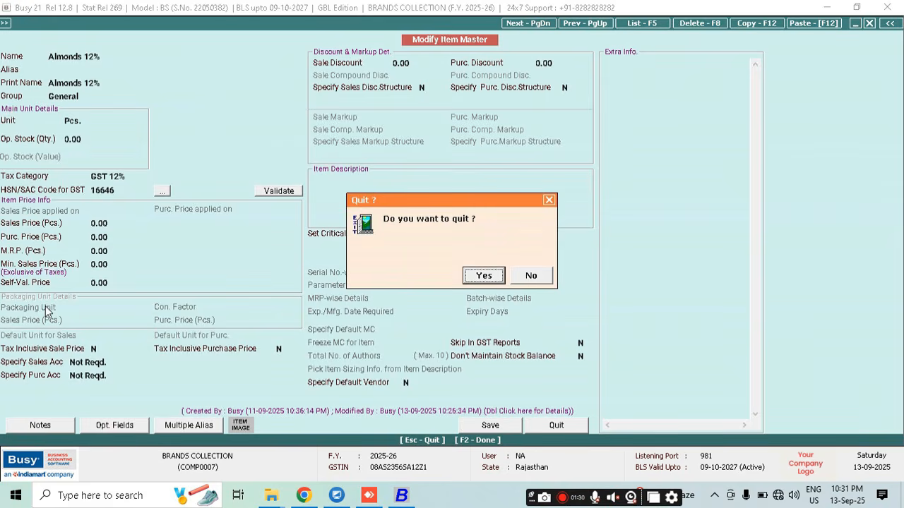
{"action": "key", "text": "Return"}
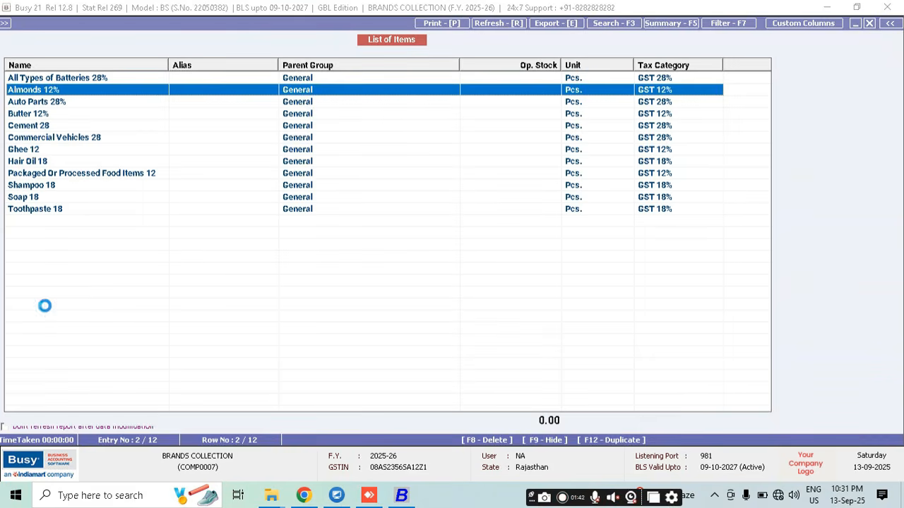
{"action": "key", "text": "Escape"}
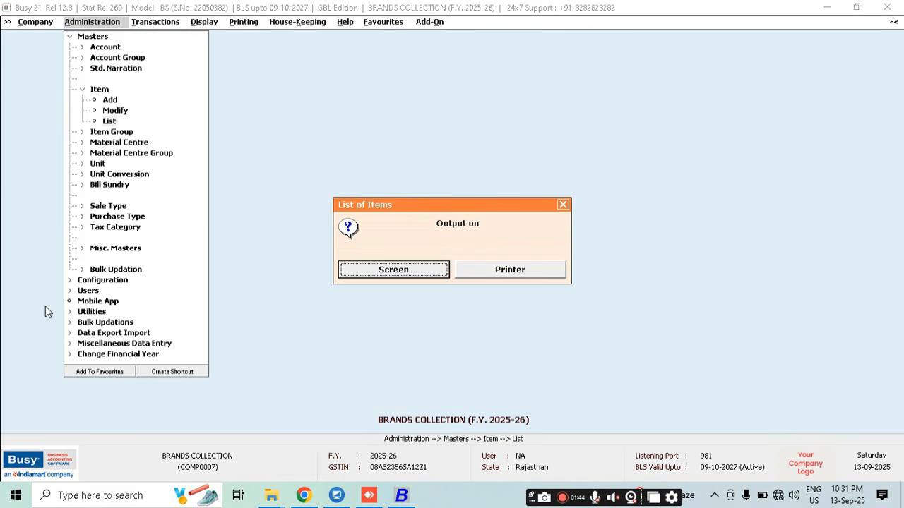
{"action": "key", "text": "Escape"}
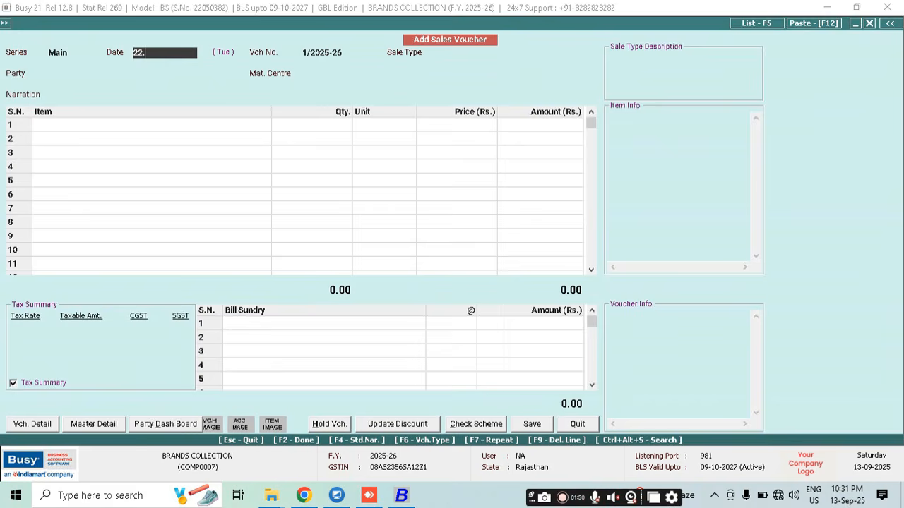
Fill in the sales voucher header with date 22-09-2025, sale type L/GST-TaxIncl., party Cash and material centre Main Store.
{"action": "type", "text": "9"}
{"action": "key", "text": "Return"}
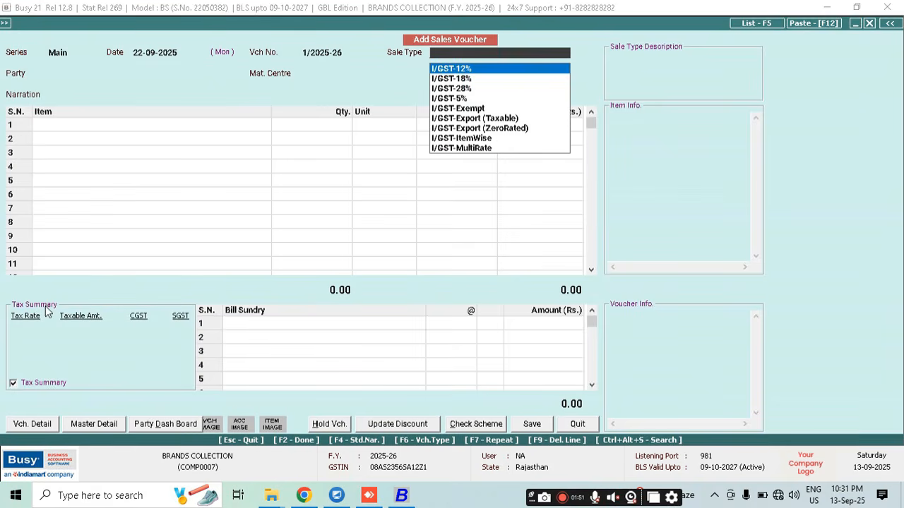
{"action": "type", "text": "tax"}
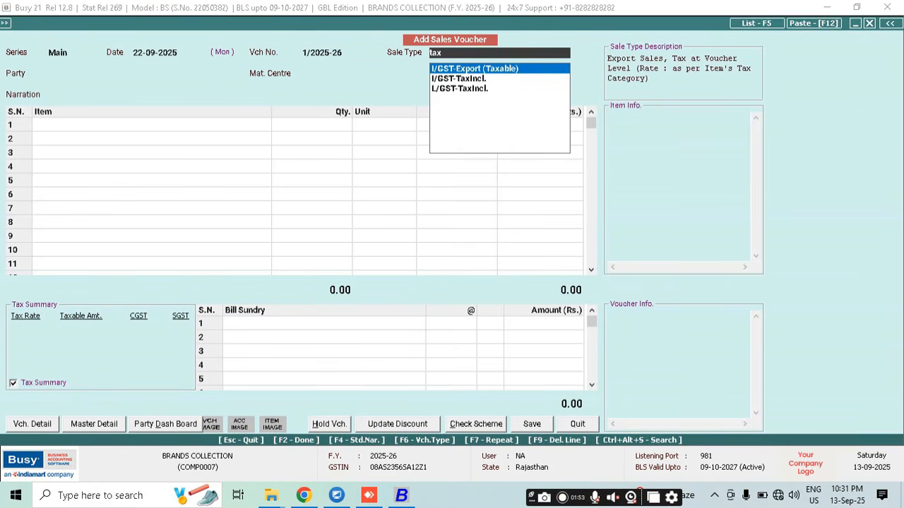
{"action": "key", "text": "Down"}
{"action": "key", "text": "Down"}
{"action": "key", "text": "Return"}
{"action": "key", "text": "Down"}
{"action": "key", "text": "Down"}
{"action": "key", "text": "Down"}
{"action": "key", "text": "Return"}
{"action": "key", "text": "Return"}
{"action": "key", "text": "Return"}
Add 1 piece of Almonds 12% at a price of 1000 to the voucher and accept its item-wise tax information.
{"action": "key", "text": "Down"}
{"action": "key", "text": "Down"}
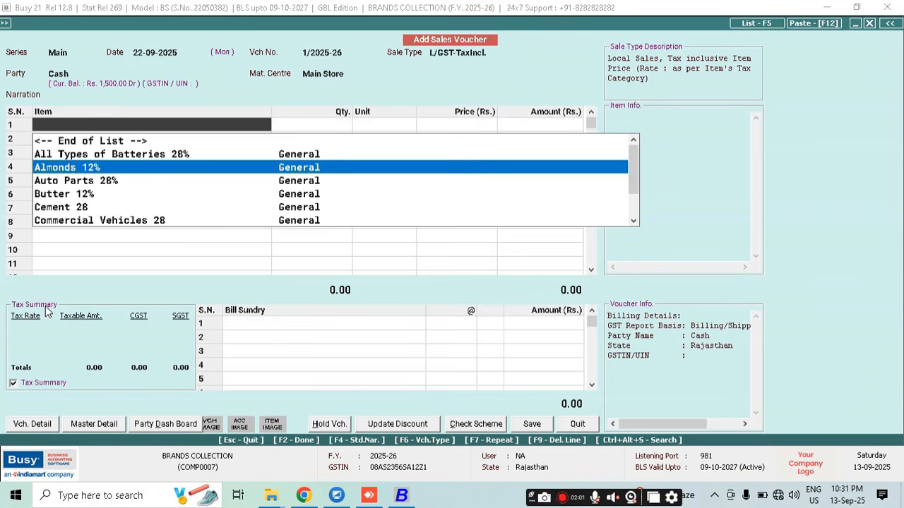
{"action": "key", "text": "Return"}
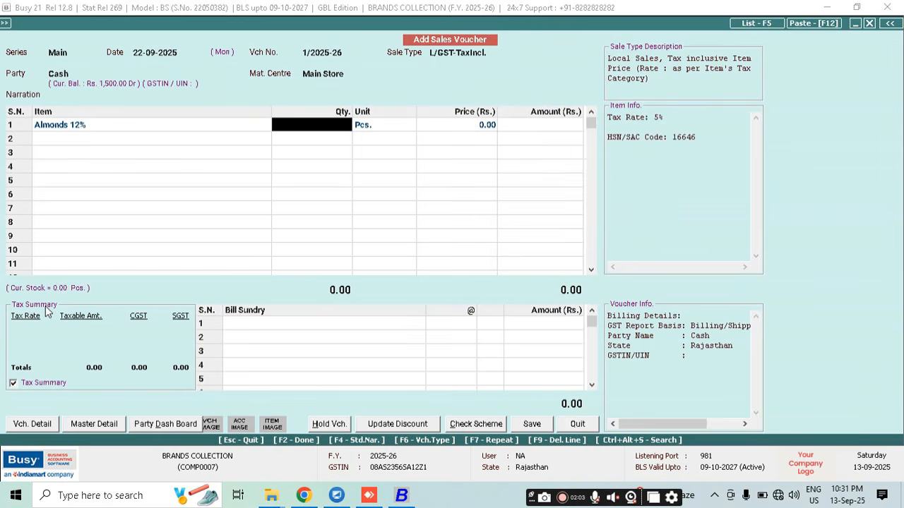
{"action": "type", "text": "1"}
{"action": "key", "text": "Return"}
{"action": "key", "text": "Return"}
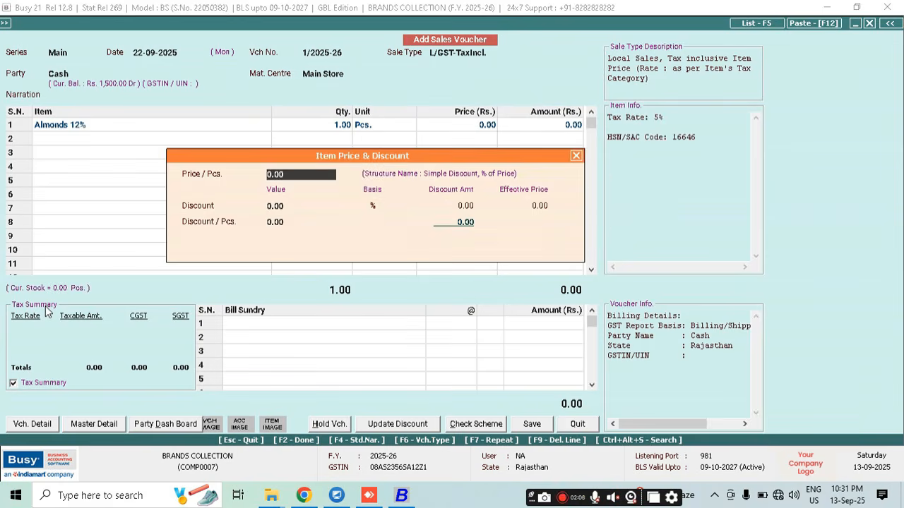
{"action": "type", "text": "1000"}
{"action": "key", "text": "Return"}
{"action": "key", "text": "Return"}
{"action": "key", "text": "Return"}
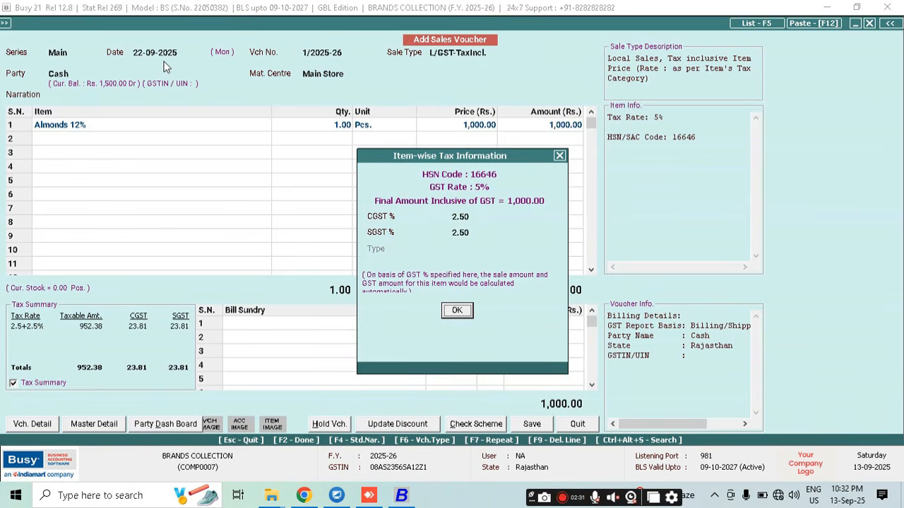
{"action": "left_click", "coordinate": [456, 310]}
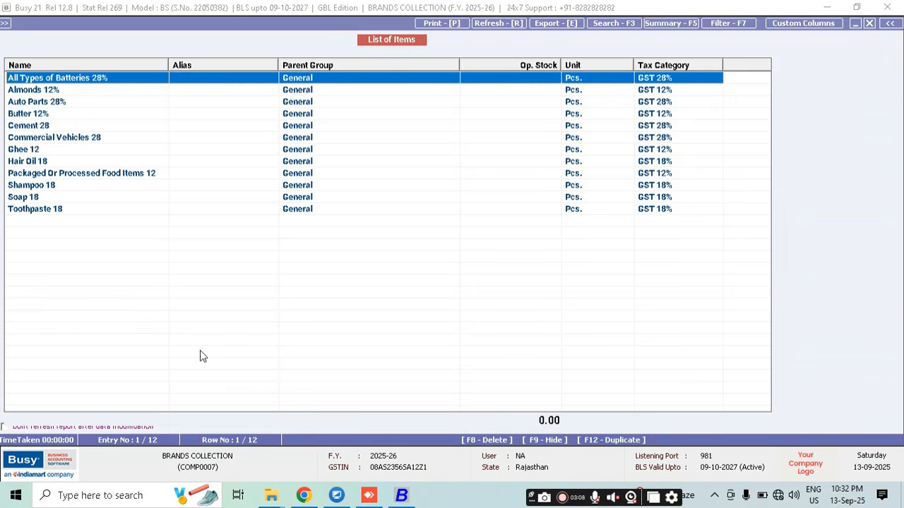
Open the Auto Parts 28% item's tax category GST 28% and add a rate change effective 22-09-2025 with 18% IGST.
{"action": "key", "text": "Down"}
{"action": "key", "text": "Down"}
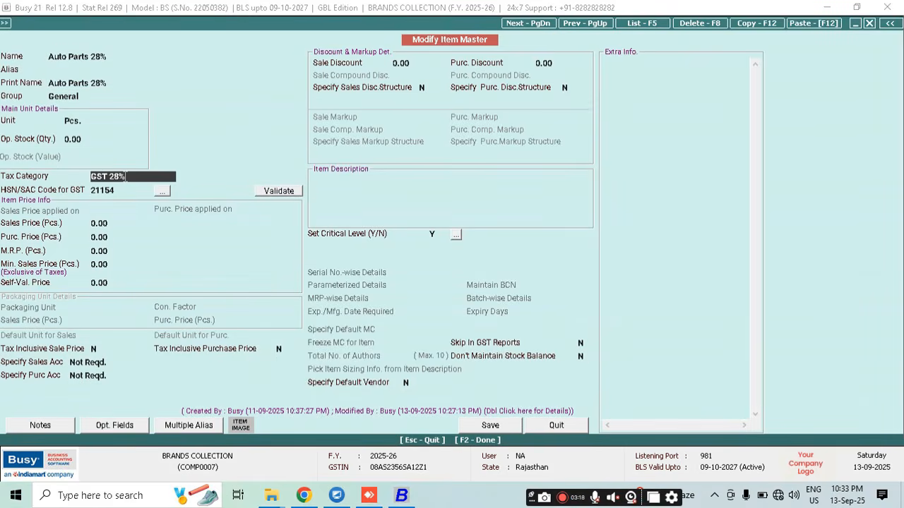
{"action": "left_click", "coordinate": [70, 308]}
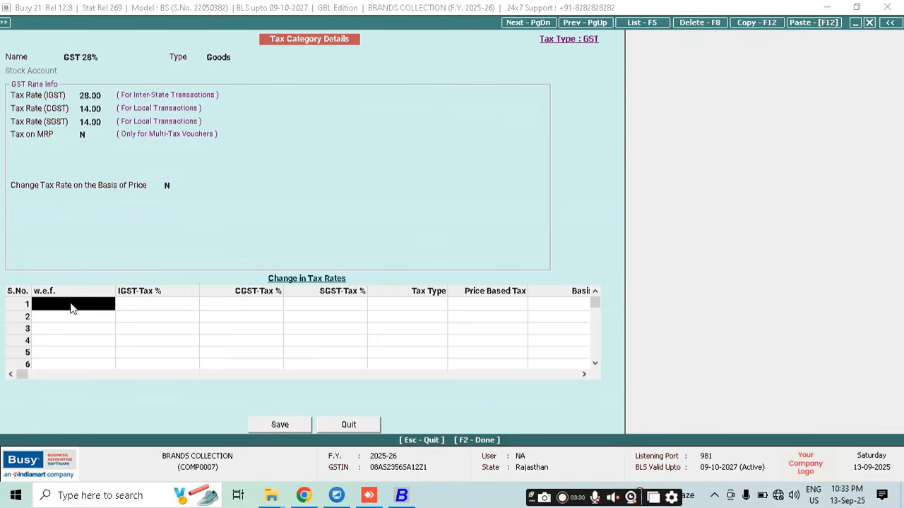
{"action": "type", "text": "22."}
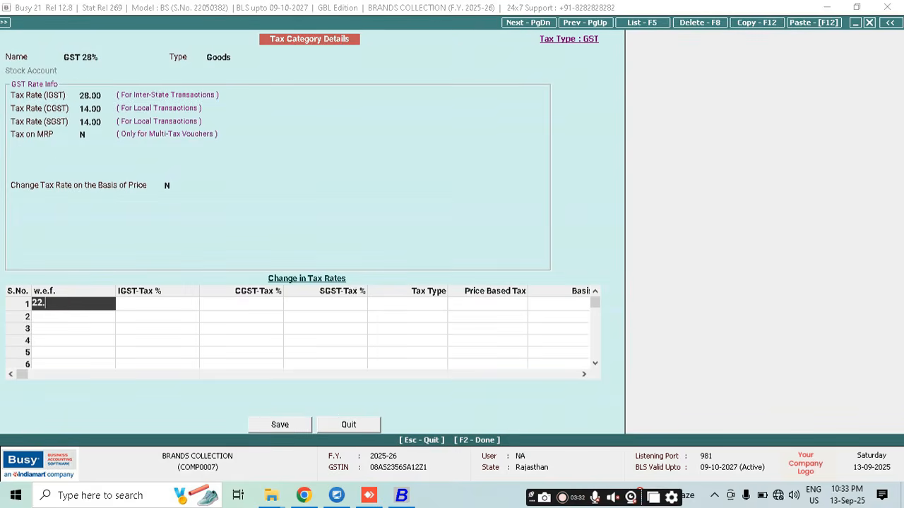
{"action": "type", "text": "9.2025"}
{"action": "key", "text": "Return"}
{"action": "type", "text": "18"}
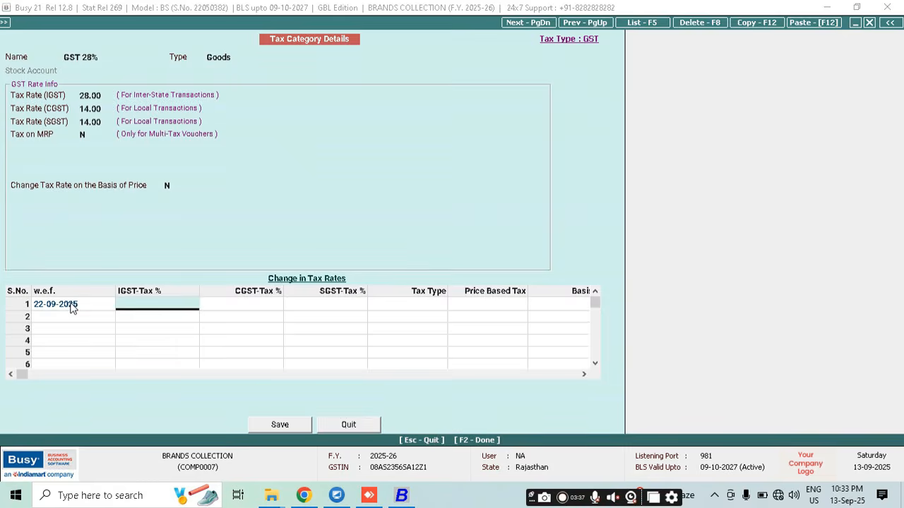
{"action": "key", "text": "Return"}
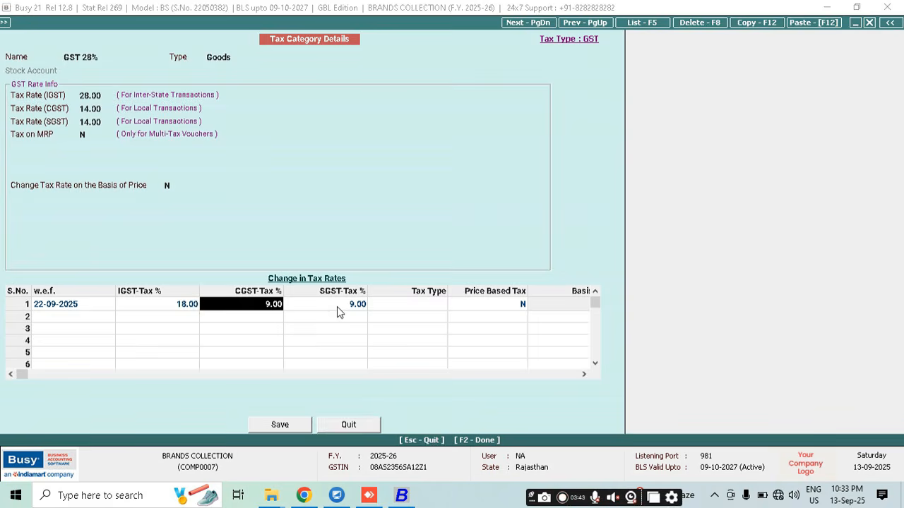
{"action": "key", "text": "Return"}
{"action": "key", "text": "Return"}
{"action": "key", "text": "Return"}
{"action": "key", "text": "Return"}
{"action": "key", "text": "Return"}
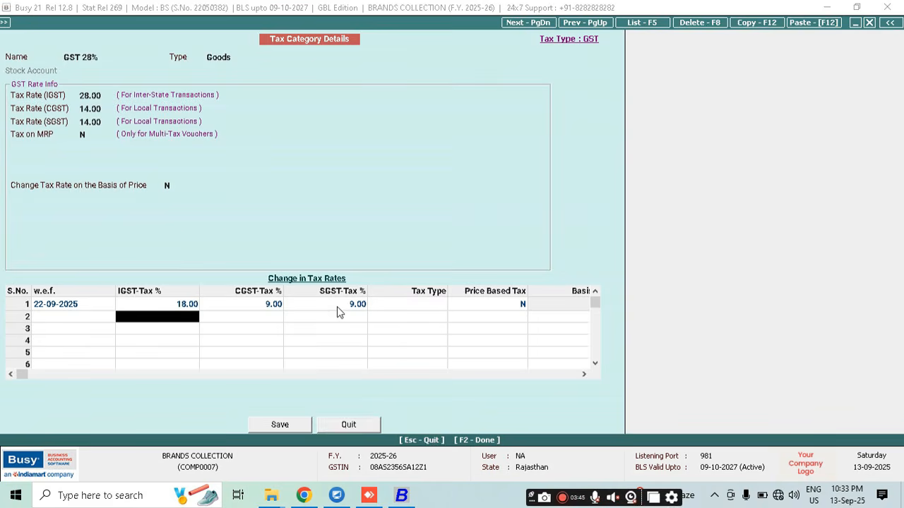
Save the GST 28% tax category and leave the Auto Parts item master and the item list.
{"action": "key", "text": "F2"}
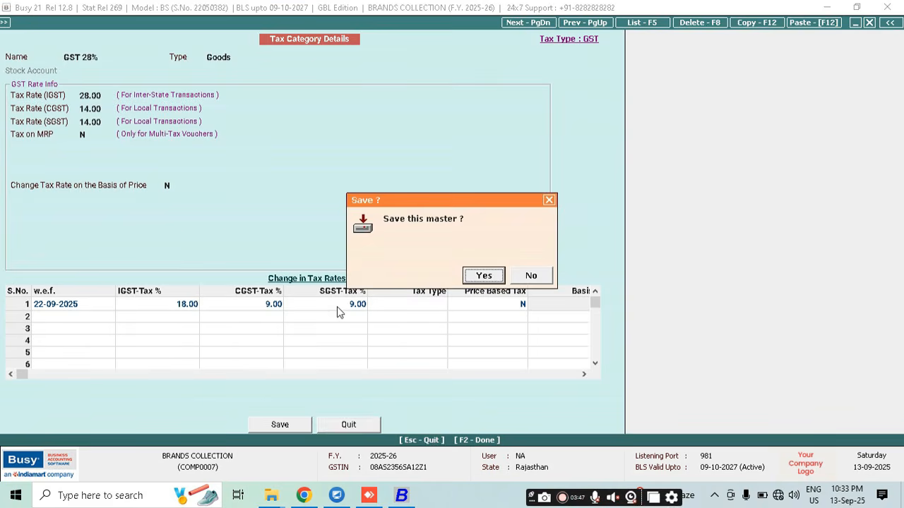
{"action": "key", "text": "Return"}
{"action": "key", "text": "Escape"}
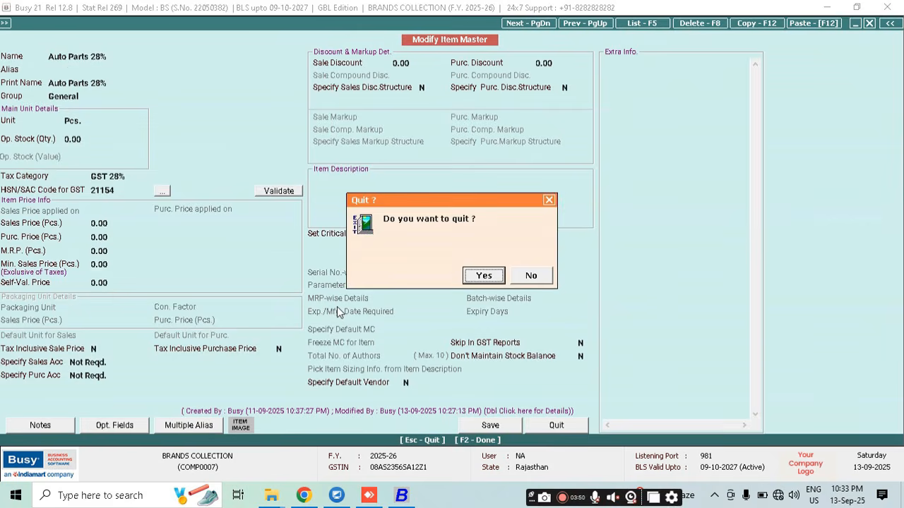
{"action": "key", "text": "Return"}
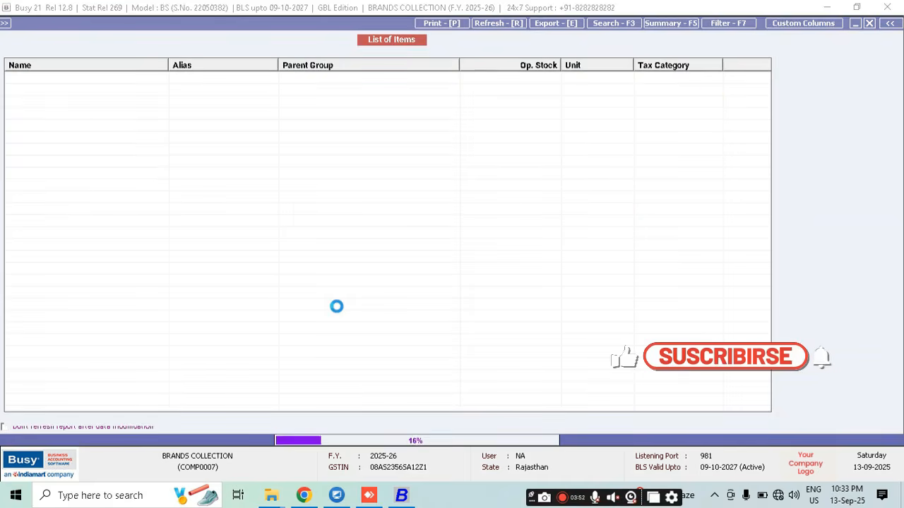
{"action": "key", "text": "Escape"}
{"action": "key", "text": "Return"}
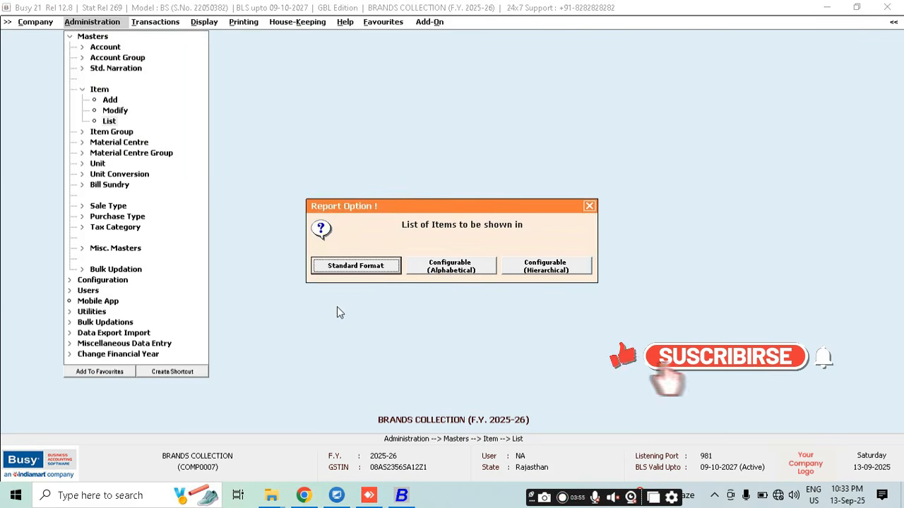
{"action": "key", "text": "Escape"}
Start a new Cash sales voucher dated 22-09-2025 with 1 piece of All Types of Batteries 28% at 1,000.00, accept its tax information and leave item entry.
{"action": "key", "text": "Right"}
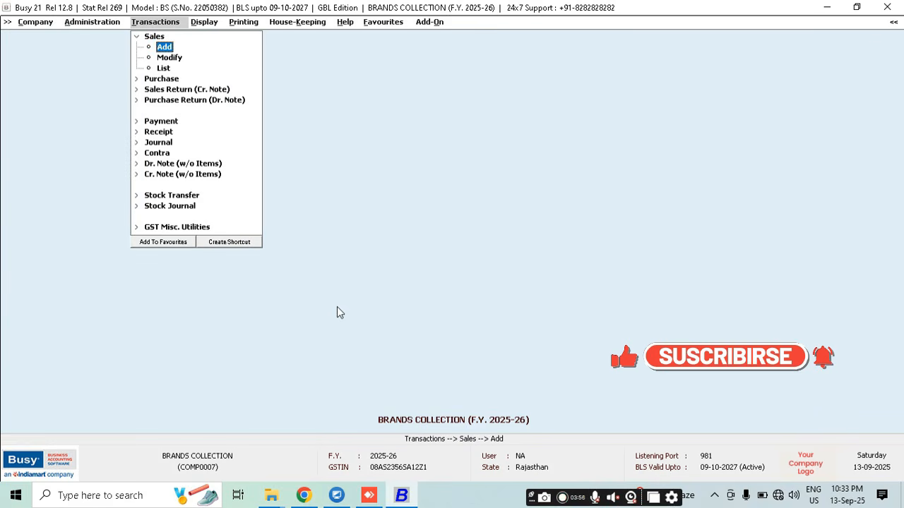
{"action": "key", "text": "Return"}
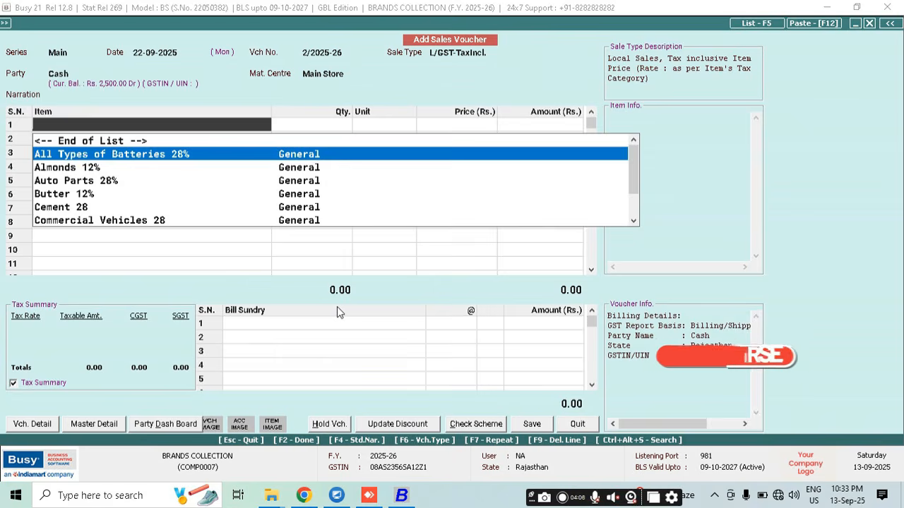
{"action": "key", "text": "Return"}
{"action": "type", "text": "1"}
{"action": "key", "text": "Return"}
{"action": "key", "text": "Return"}
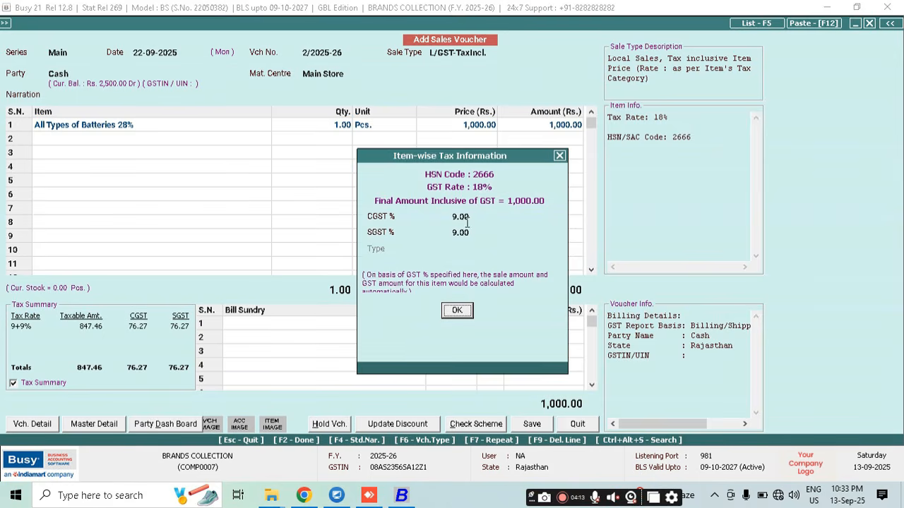
{"action": "left_click", "coordinate": [457, 310]}
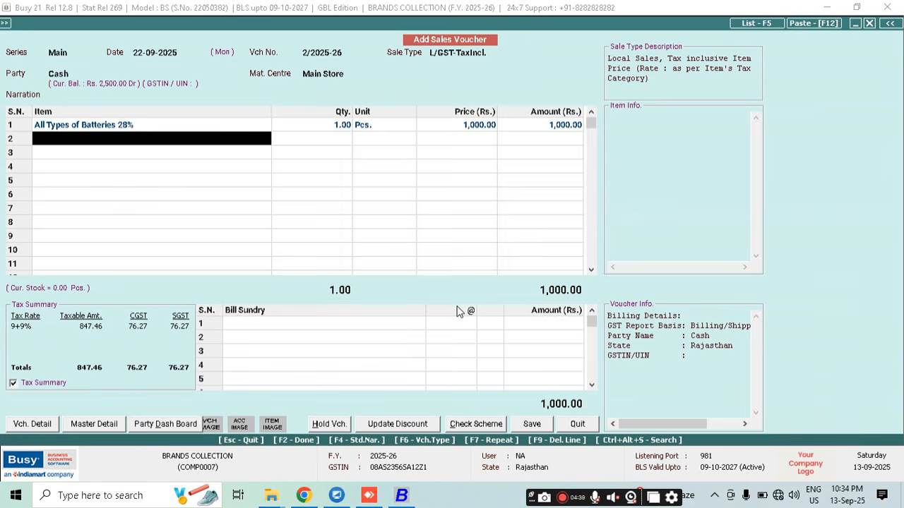
{"action": "key", "text": "Escape"}
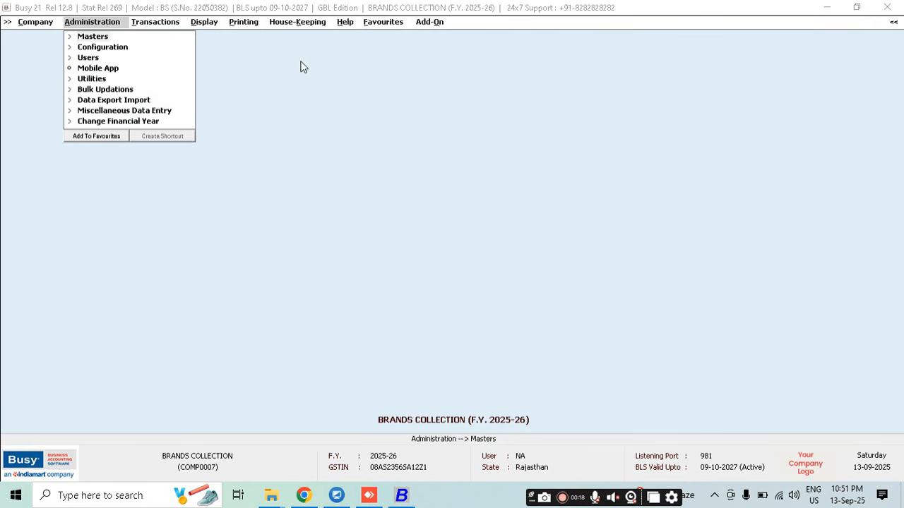
Start a new tax category named 12 to 0 % Gst with the type Goods.
{"action": "left_click", "coordinate": [94, 36]}
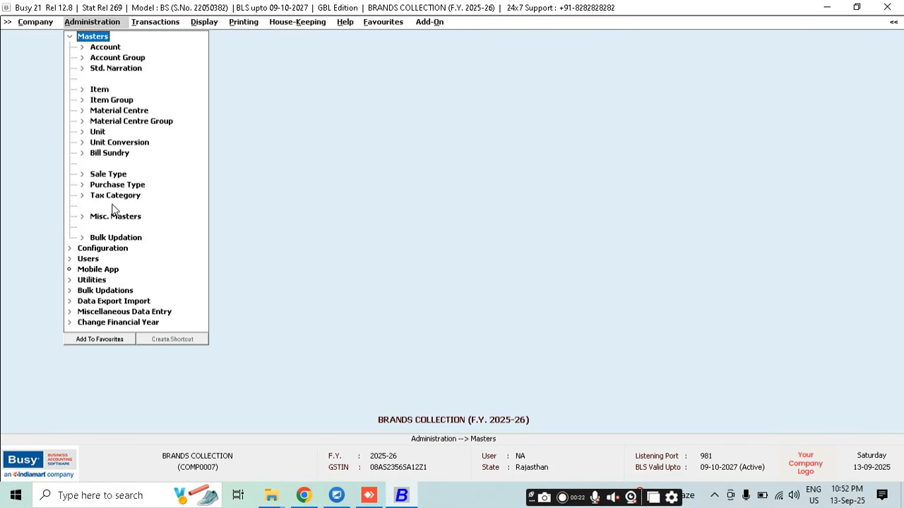
{"action": "left_click", "coordinate": [116, 198]}
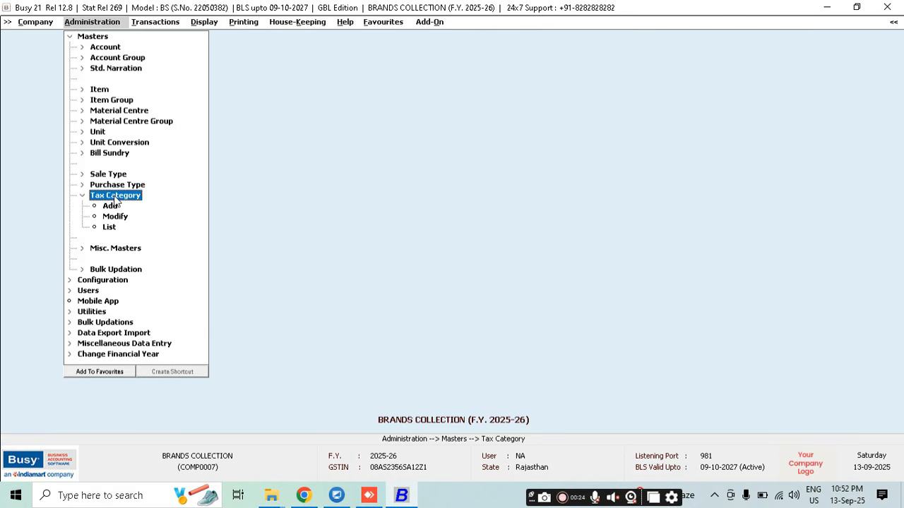
{"action": "left_click", "coordinate": [113, 204]}
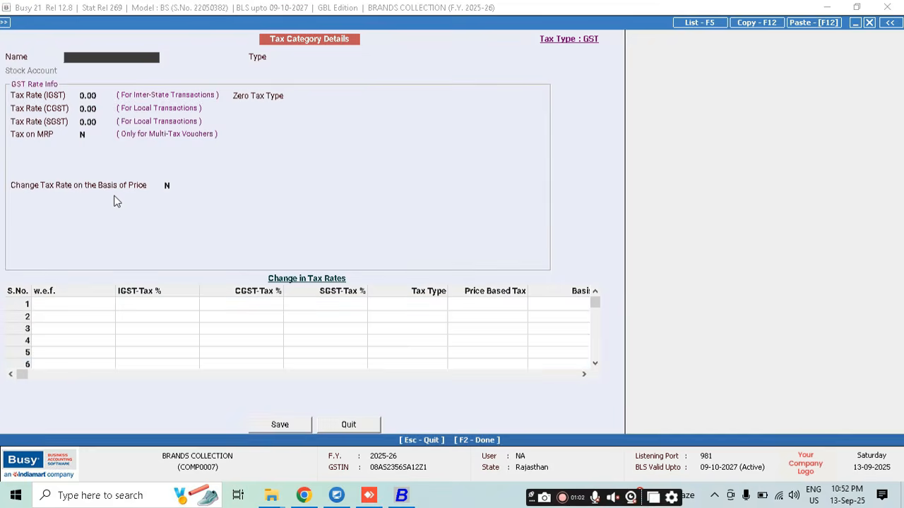
{"action": "type", "text": "12 to 0 % Gst"}
{"action": "key", "text": "Return"}
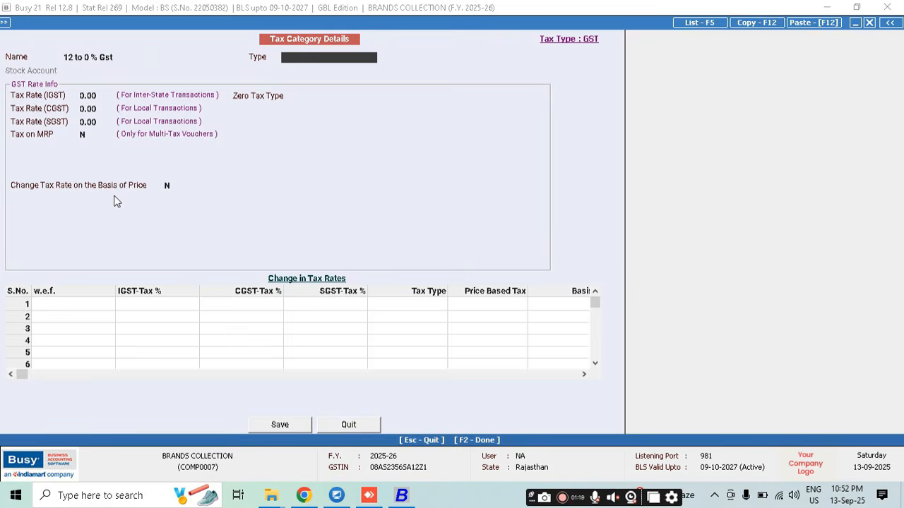
{"action": "key", "text": "Return"}
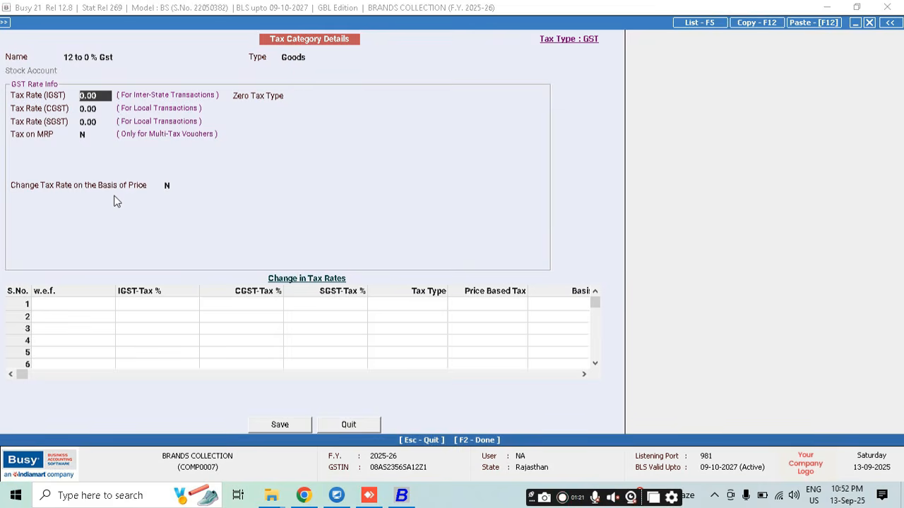
Set the new category's IGST rate to 12% and accept the CGST, SGST and Tax on MRP defaults.
{"action": "type", "text": "12"}
{"action": "key", "text": "Return"}
{"action": "key", "text": "Return"}
{"action": "key", "text": "Return"}
{"action": "key", "text": "Return"}
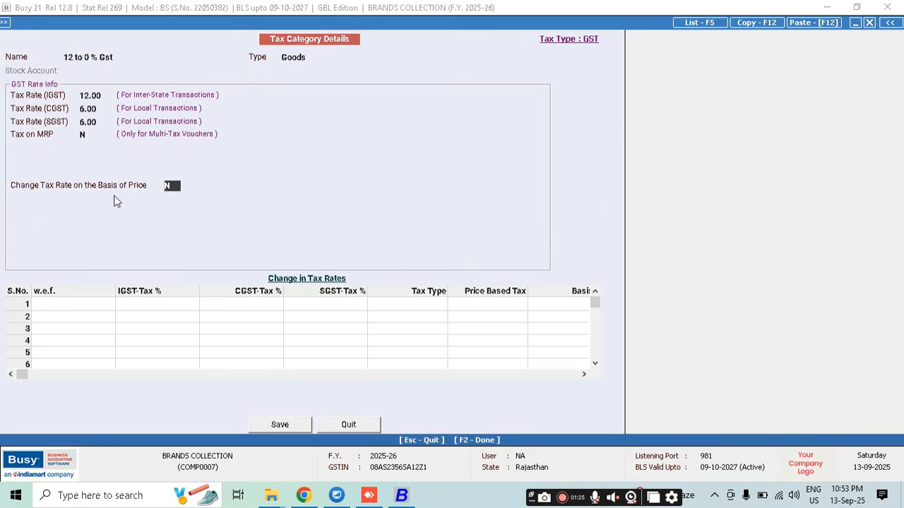
Add a rate change effective 22-09-2025 with 0% IGST as Exempt, not price based, and save the tax category.
{"action": "left_click", "coordinate": [64, 308]}
{"action": "type", "text": "2"}
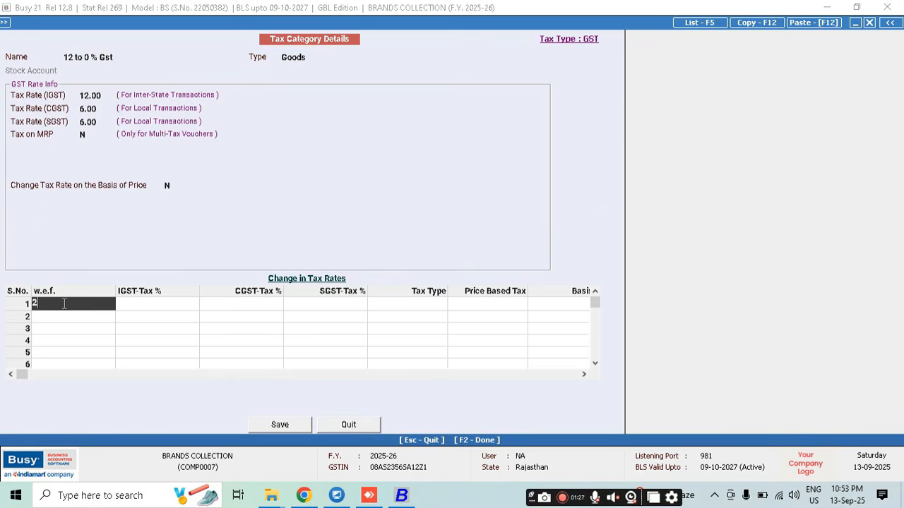
{"action": "type", "text": "2.9.2025"}
{"action": "key", "text": "Return"}
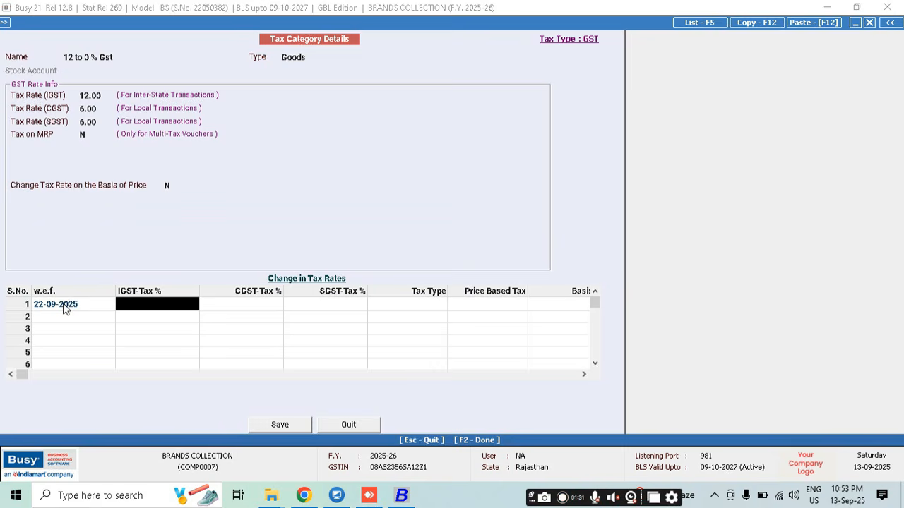
{"action": "type", "text": "0"}
{"action": "key", "text": "Return"}
{"action": "key", "text": "Return"}
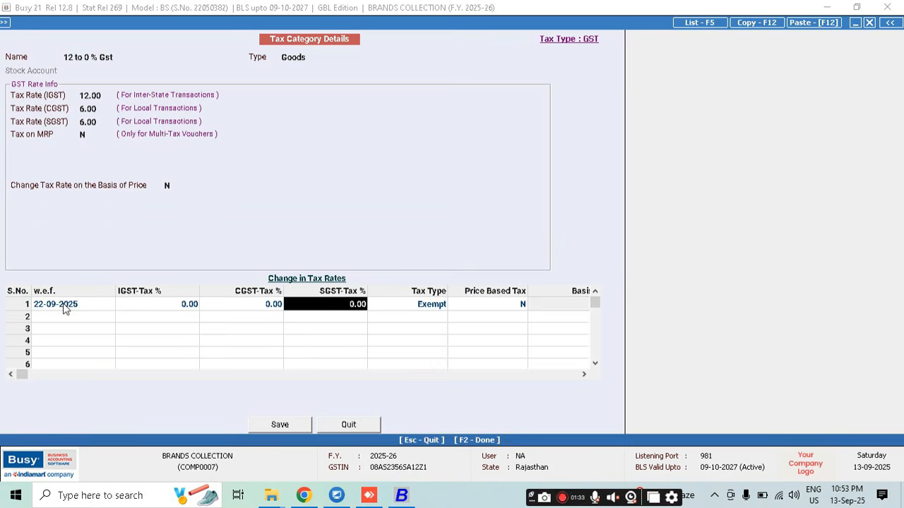
{"action": "key", "text": "Return"}
{"action": "key", "text": "Return"}
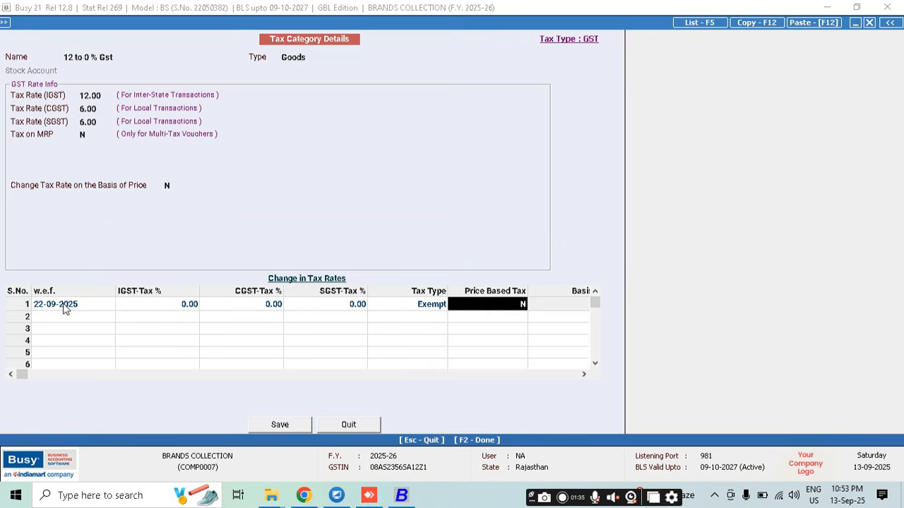
{"action": "key", "text": "Return"}
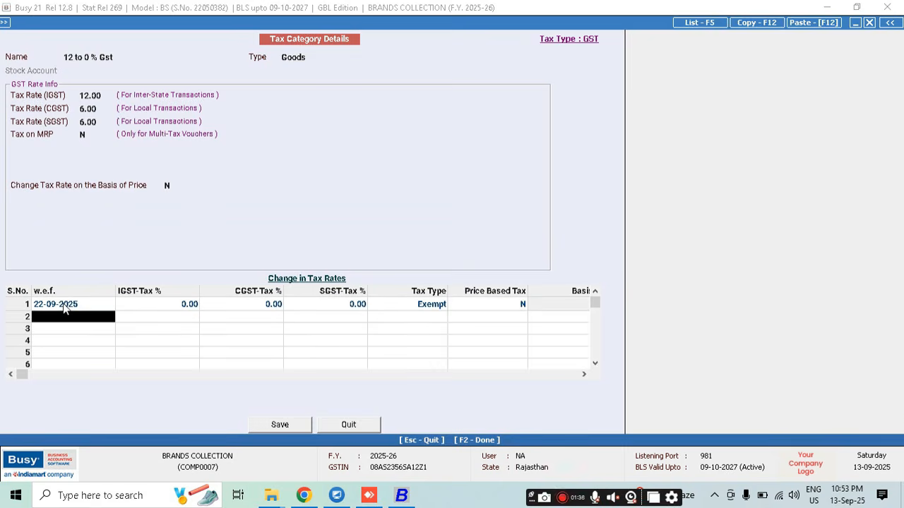
{"action": "left_click", "coordinate": [288, 425]}
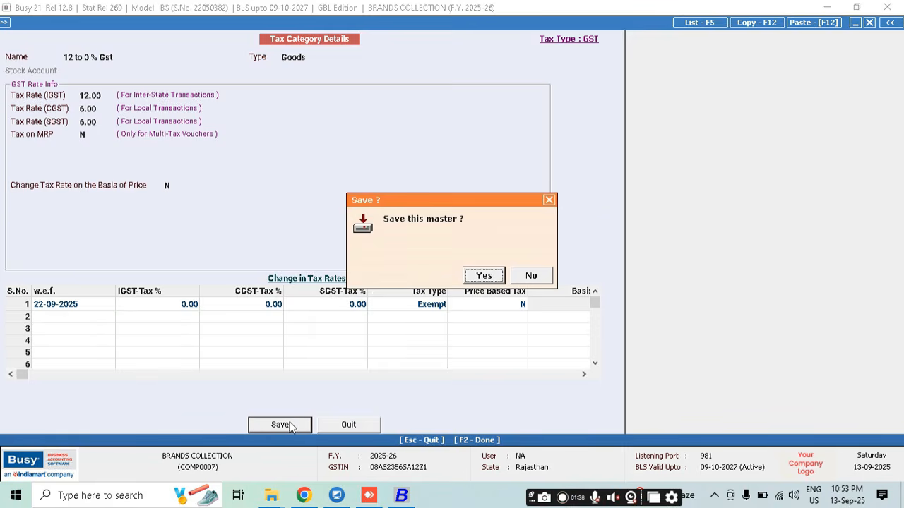
{"action": "left_click", "coordinate": [491, 280]}
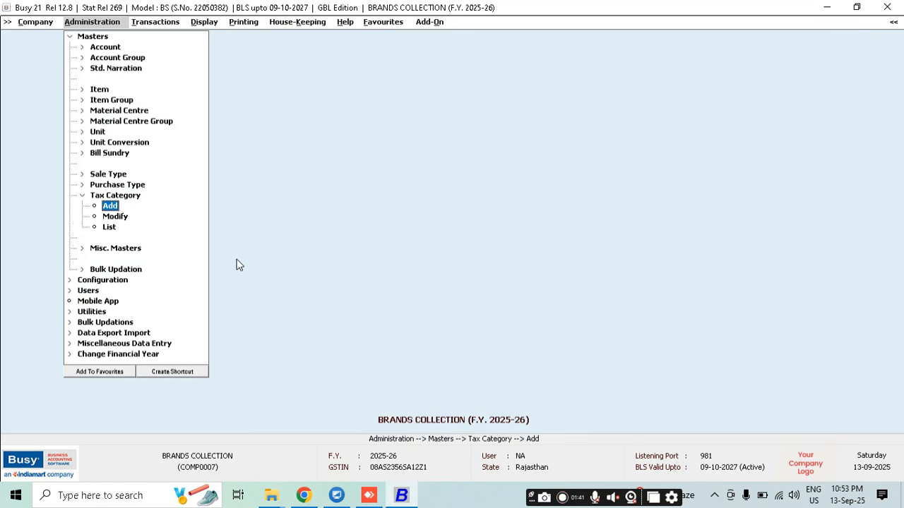
Leave the tax category masters and open the bulk updation Update Item Tax Category / HSN Code.
{"action": "key", "text": "Escape"}
{"action": "key", "text": "Escape"}
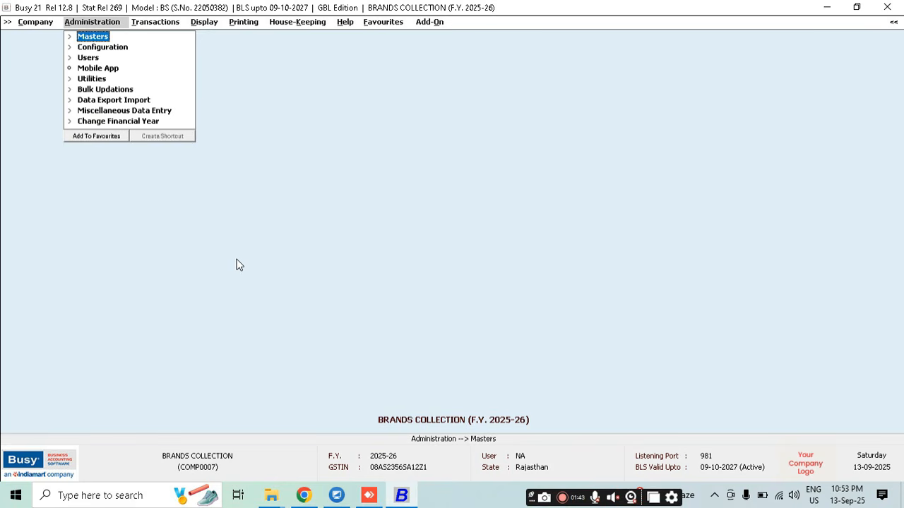
{"action": "key", "text": "Down"}
{"action": "key", "text": "Down"}
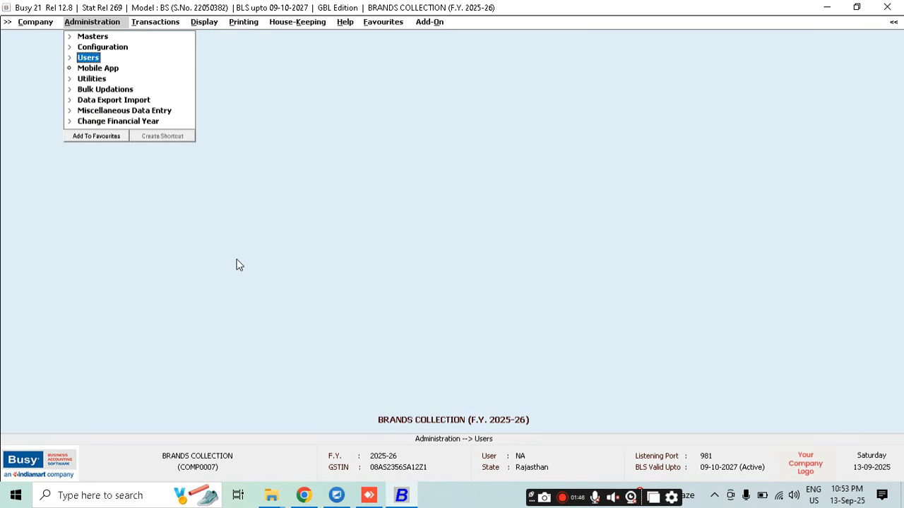
{"action": "key", "text": "Up"}
{"action": "key", "text": "Up"}
{"action": "key", "text": "Down"}
{"action": "key", "text": "Down"}
{"action": "key", "text": "Down"}
{"action": "key", "text": "Down"}
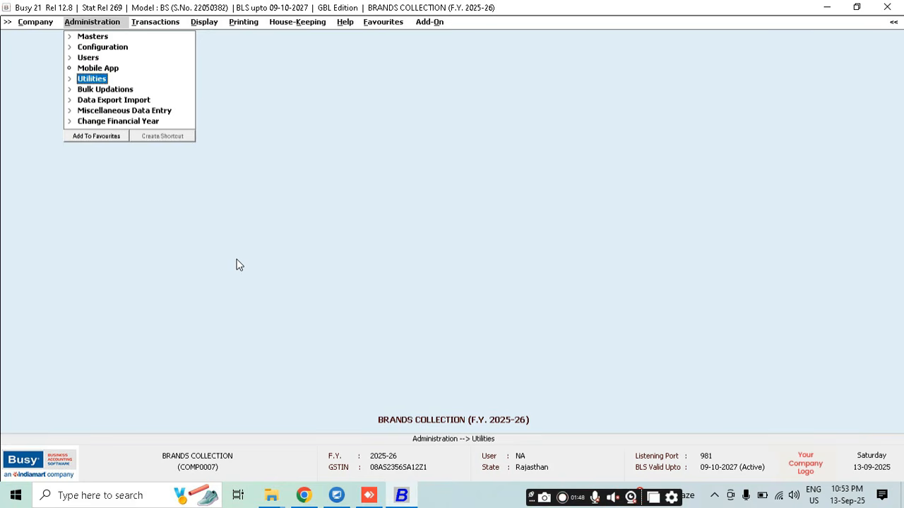
{"action": "key", "text": "Return"}
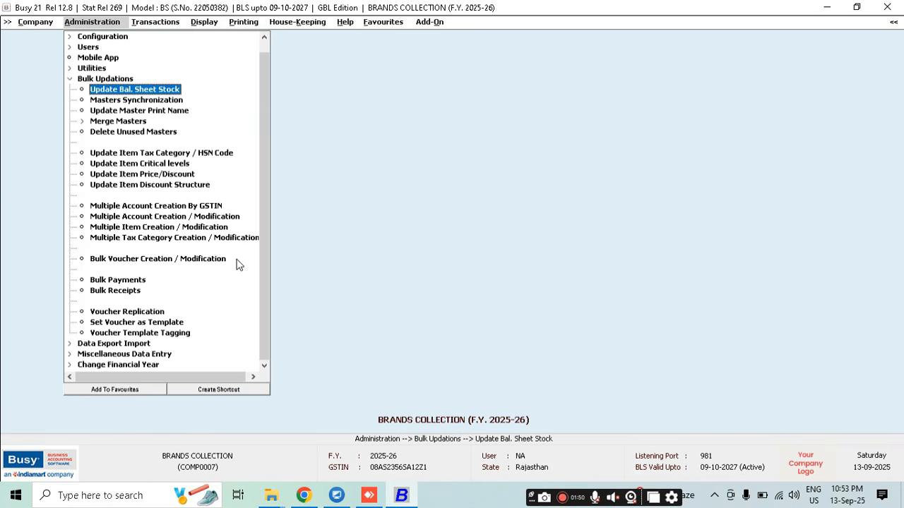
{"action": "key", "text": "Down"}
{"action": "key", "text": "Up"}
{"action": "key", "text": "Up"}
{"action": "key", "text": "Up"}
{"action": "key", "text": "Down"}
{"action": "key", "text": "Down"}
{"action": "key", "text": "Down"}
{"action": "key", "text": "Down"}
{"action": "key", "text": "Down"}
{"action": "key", "text": "Down"}
{"action": "key", "text": "Up"}
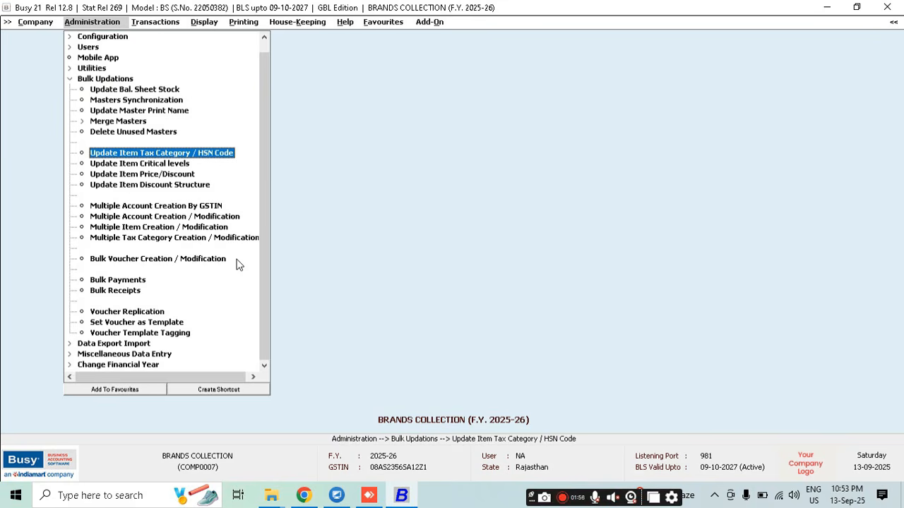
{"action": "key", "text": "Return"}
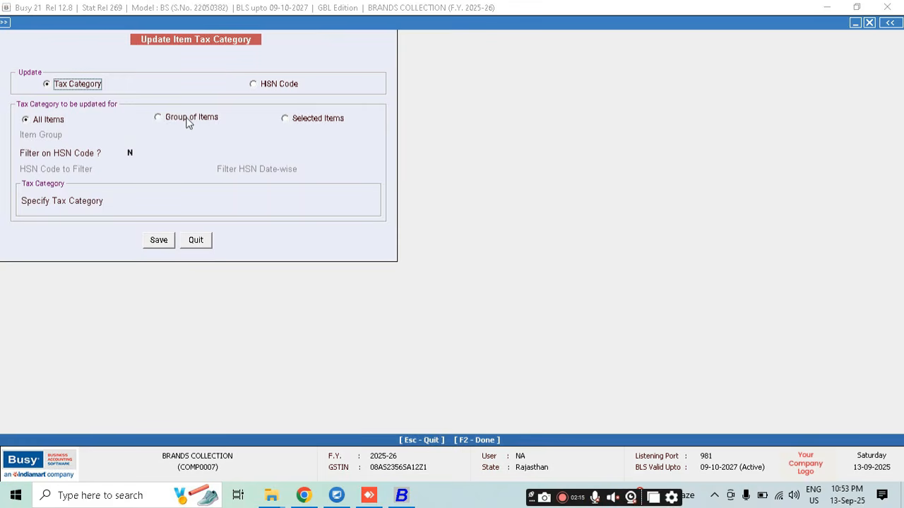
Restrict the tax category update to selected items and choose only Ghee 12 from the list of all items.
{"action": "left_click", "coordinate": [283, 118]}
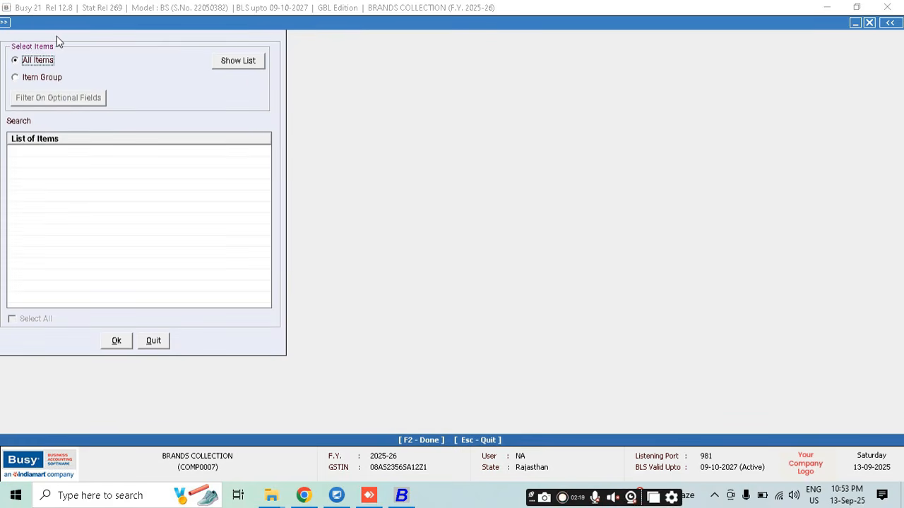
{"action": "left_click", "coordinate": [247, 63]}
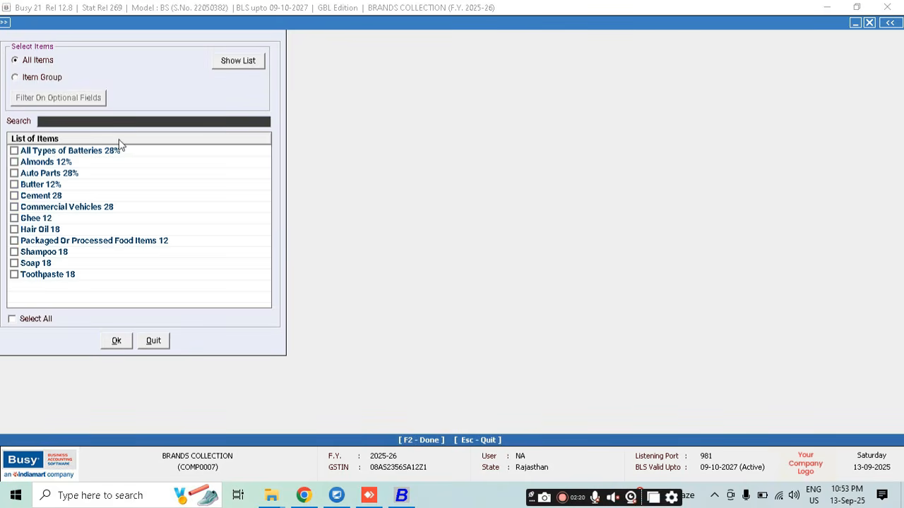
{"action": "left_click", "coordinate": [14, 219]}
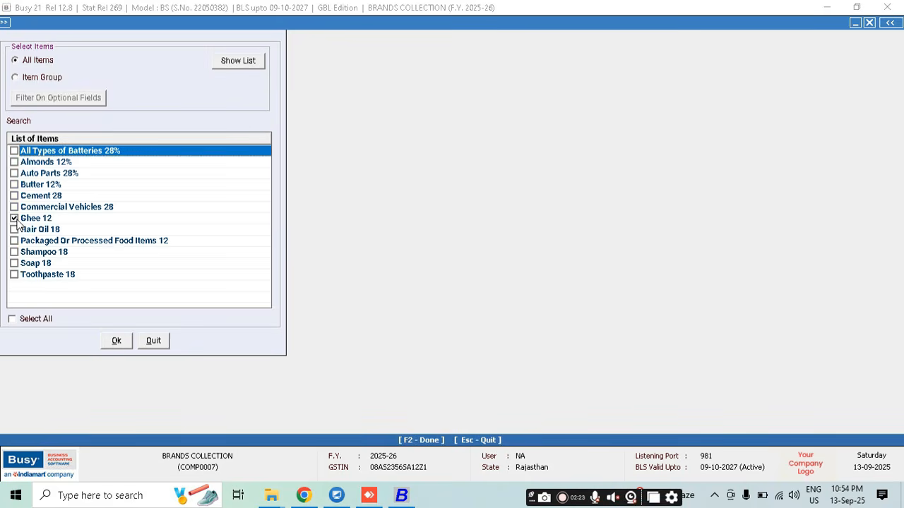
{"action": "left_click", "coordinate": [117, 341]}
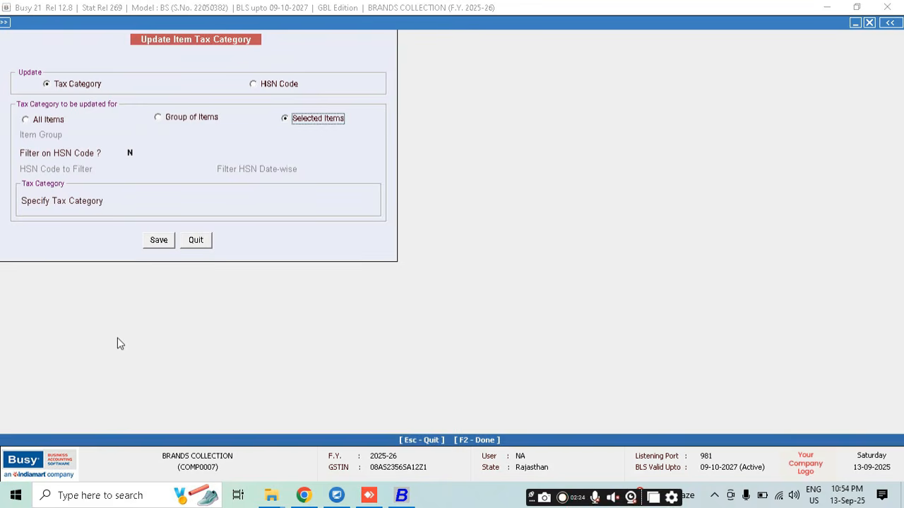
Specify the tax category 12 to 0 % Gst for the selected item and run the update.
{"action": "left_click", "coordinate": [164, 201]}
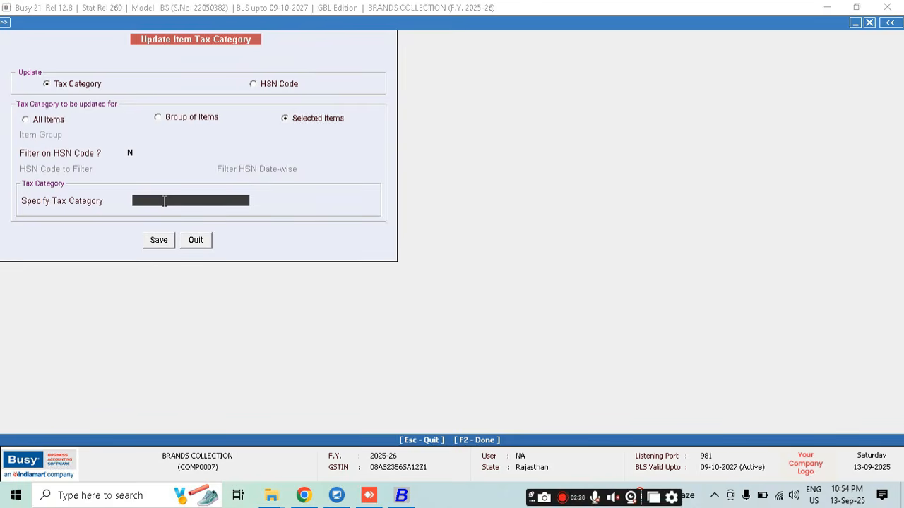
{"action": "type", "text": "12"}
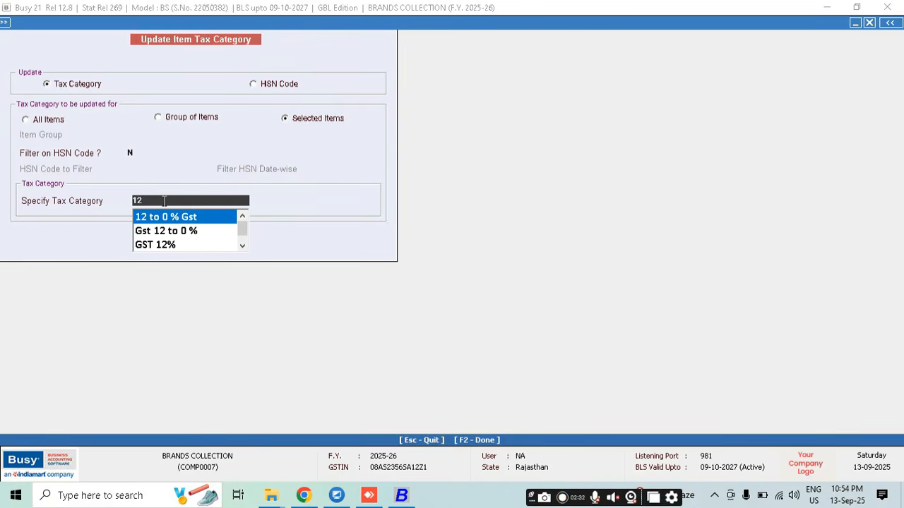
{"action": "key", "text": "Return"}
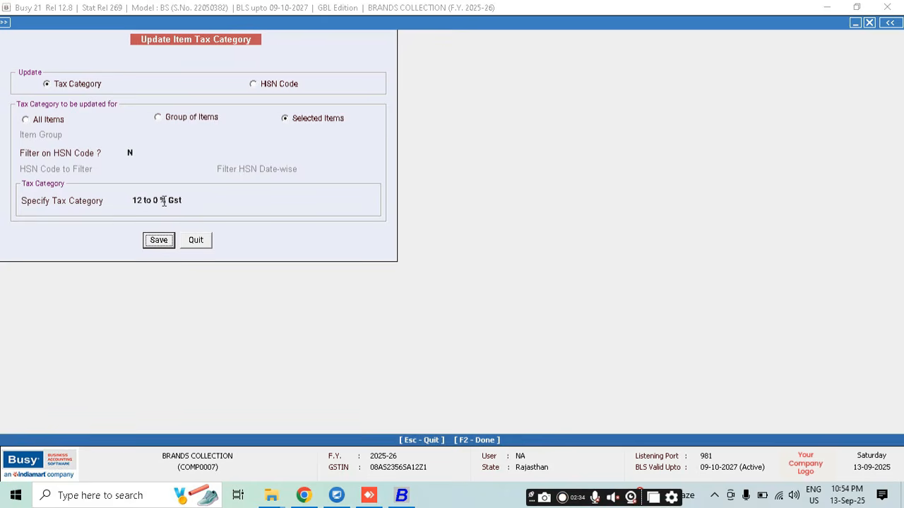
{"action": "left_click", "coordinate": [159, 241]}
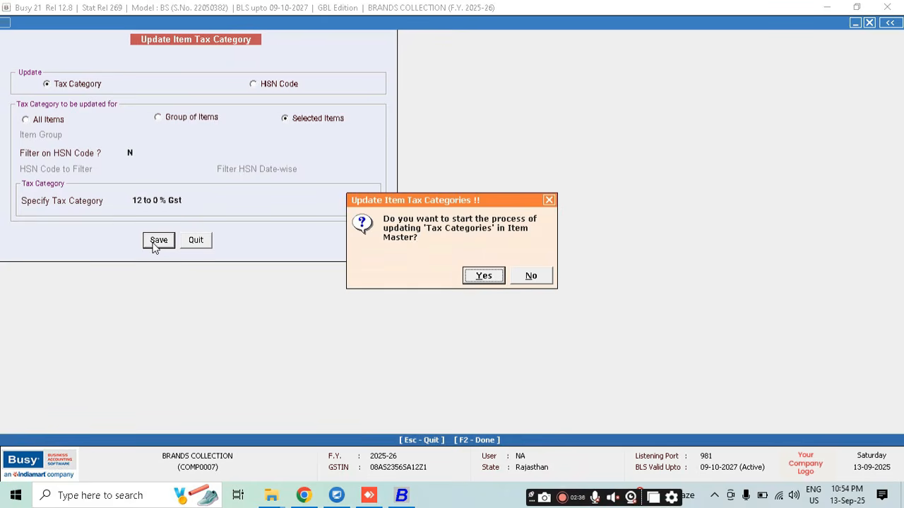
{"action": "key", "text": "Return"}
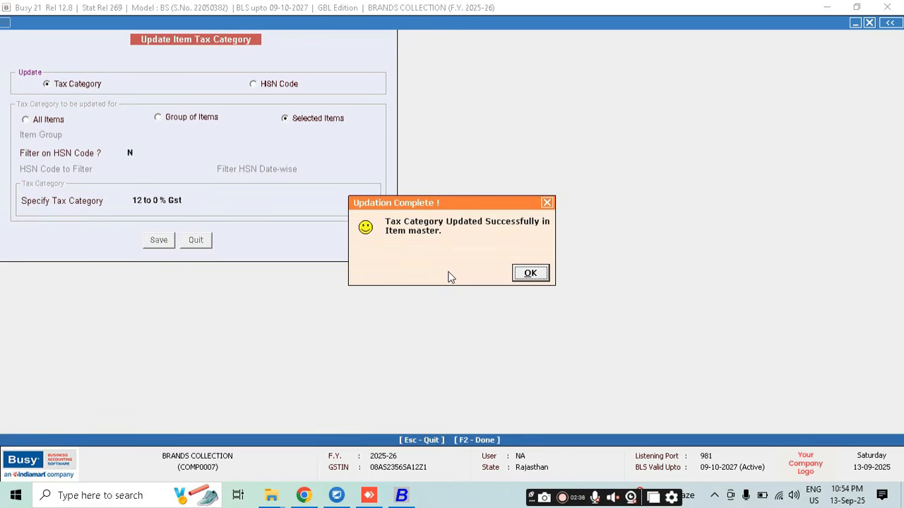
{"action": "key", "text": "Return"}
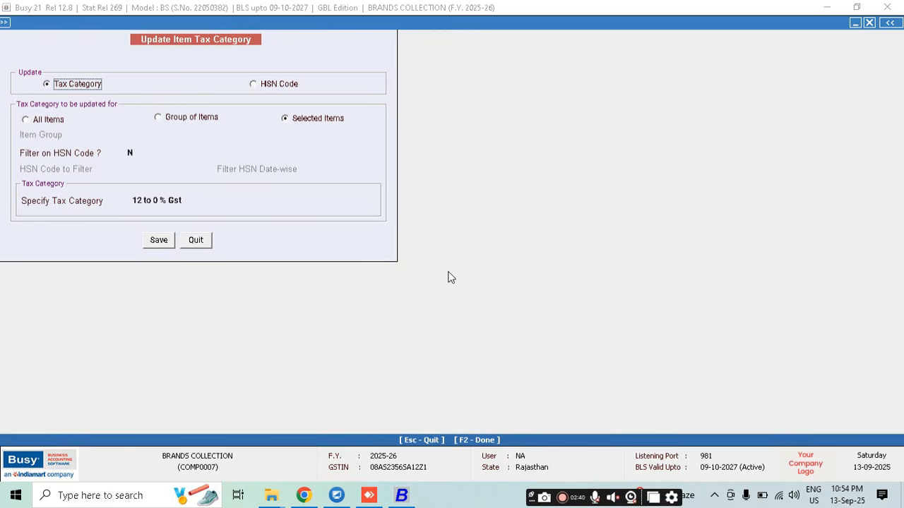
Leave the bulk update, open the Ghee 12 item master for modification to check its tax category, and close it.
{"action": "key", "text": "Escape"}
{"action": "key", "text": "Escape"}
{"action": "key", "text": "Up"}
{"action": "key", "text": "Up"}
{"action": "key", "text": "Up"}
{"action": "key", "text": "Up"}
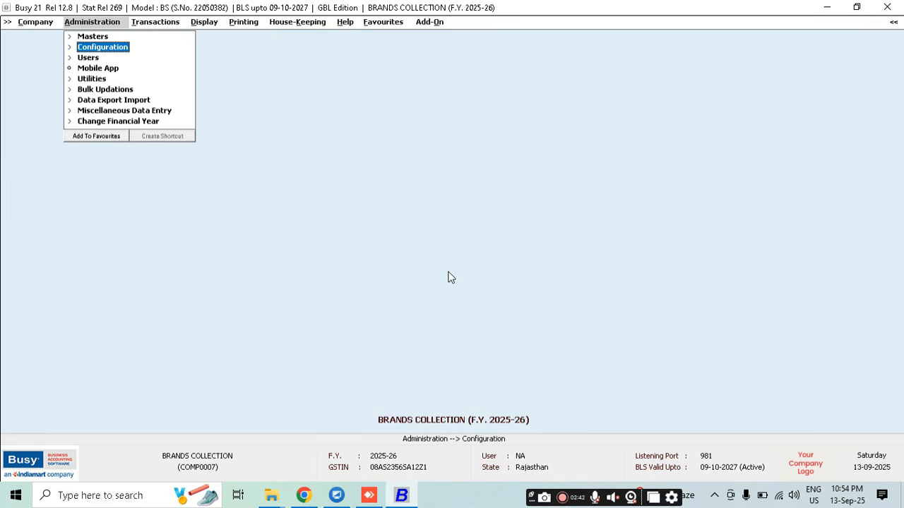
{"action": "key", "text": "Up"}
{"action": "key", "text": "Return"}
{"action": "key", "text": "Down"}
{"action": "key", "text": "Down"}
{"action": "key", "text": "Down"}
{"action": "key", "text": "Down"}
{"action": "key", "text": "Down"}
{"action": "key", "text": "Return"}
{"action": "key", "text": "Down"}
{"action": "key", "text": "Down"}
{"action": "key", "text": "Return"}
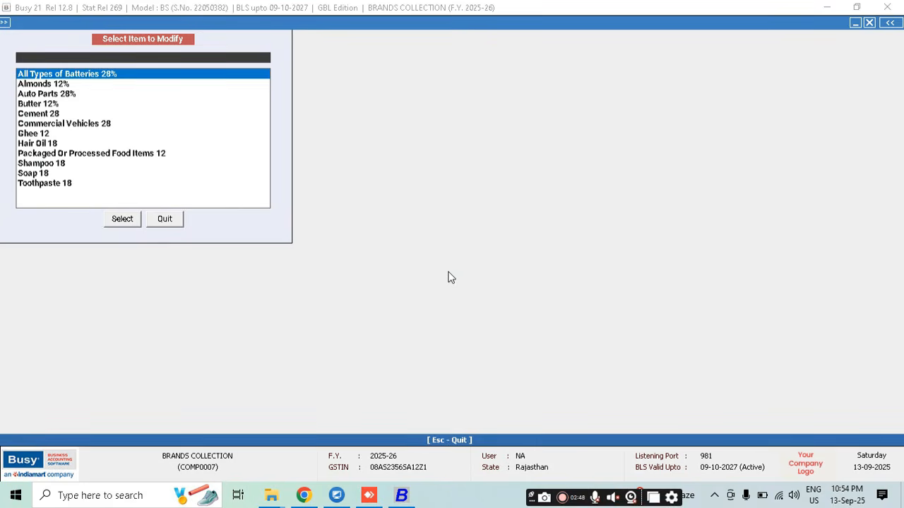
{"action": "type", "text": "g"}
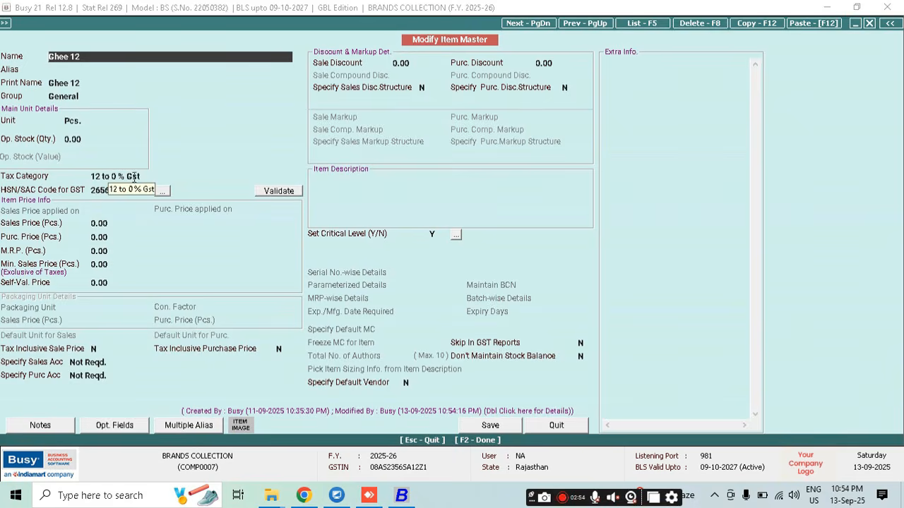
{"action": "key", "text": "Escape"}
{"action": "key", "text": "Escape"}
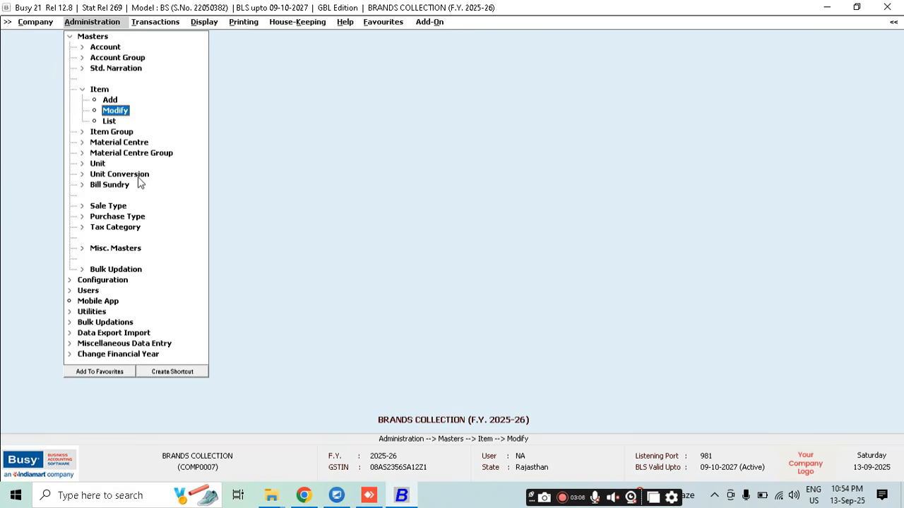
Start adding a new tax category master.
{"action": "key", "text": "Down"}
{"action": "key", "text": "Down"}
{"action": "key", "text": "Down"}
{"action": "key", "text": "Down"}
{"action": "key", "text": "Down"}
{"action": "key", "text": "Down"}
{"action": "key", "text": "Down"}
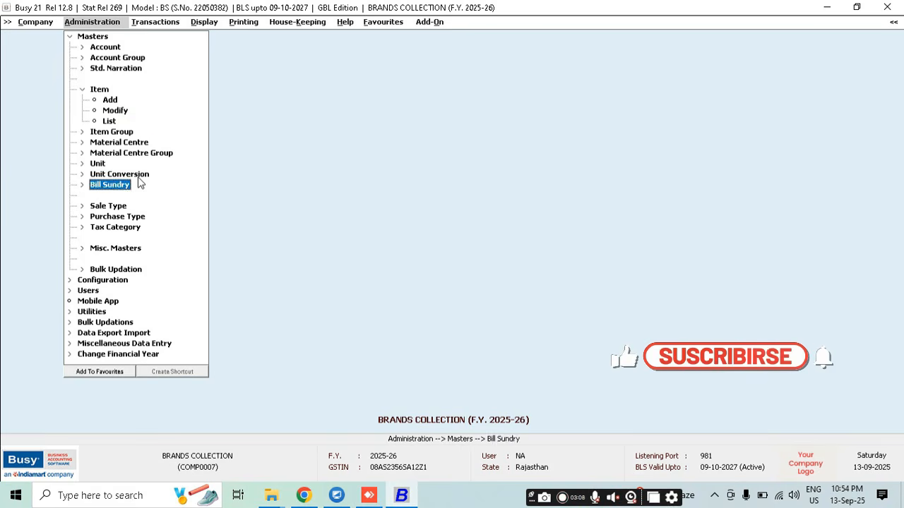
{"action": "key", "text": "Down"}
{"action": "key", "text": "Down"}
{"action": "key", "text": "Down"}
{"action": "key", "text": "Down"}
{"action": "key", "text": "Up"}
{"action": "key", "text": "Return"}
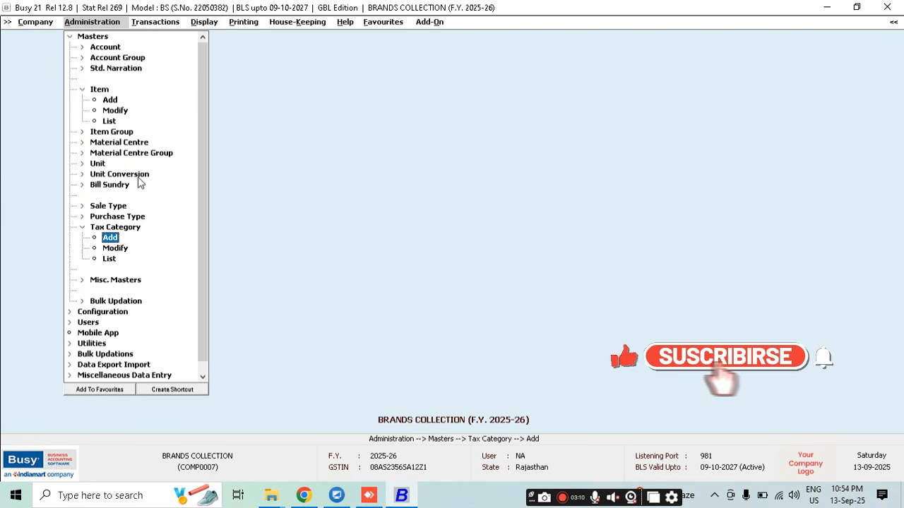
{"action": "left_click", "coordinate": [137, 177]}
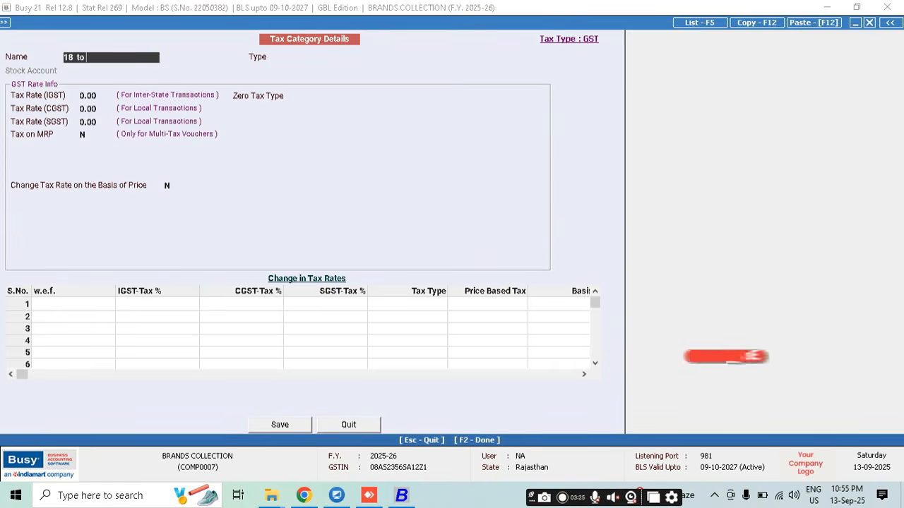
Name the tax category 18 to 5 %, keep its type as Goods, and set the IGST rate to 18 %.
{"action": "type", "text": "5 %"}
{"action": "key", "text": "Return"}
{"action": "key", "text": "Return"}
{"action": "type", "text": "18"}
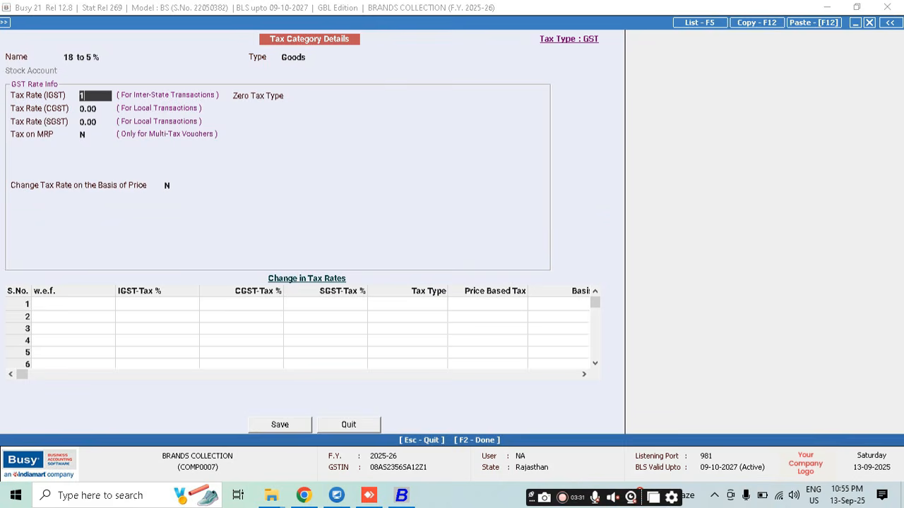
{"action": "key", "text": "Return"}
{"action": "key", "text": "Return"}
{"action": "key", "text": "Return"}
{"action": "key", "text": "Return"}
{"action": "key", "text": "Return"}
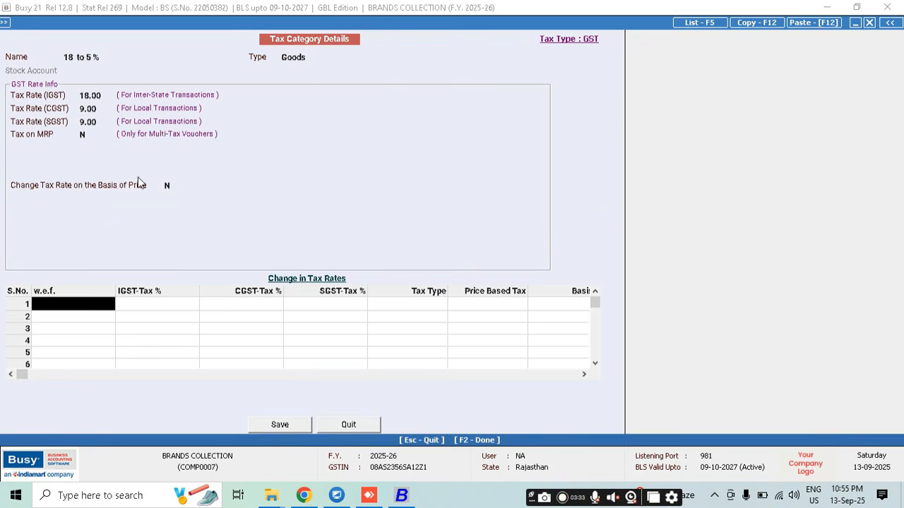
Schedule a tax rate change to 5 % IGST with effect from 22-09-2025 and save the tax category.
{"action": "type", "text": "22.9.2025"}
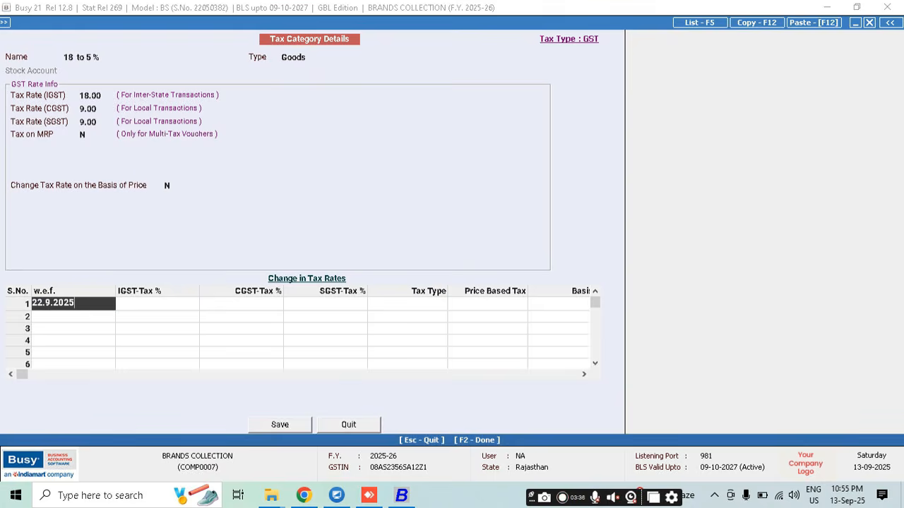
{"action": "key", "text": "Return"}
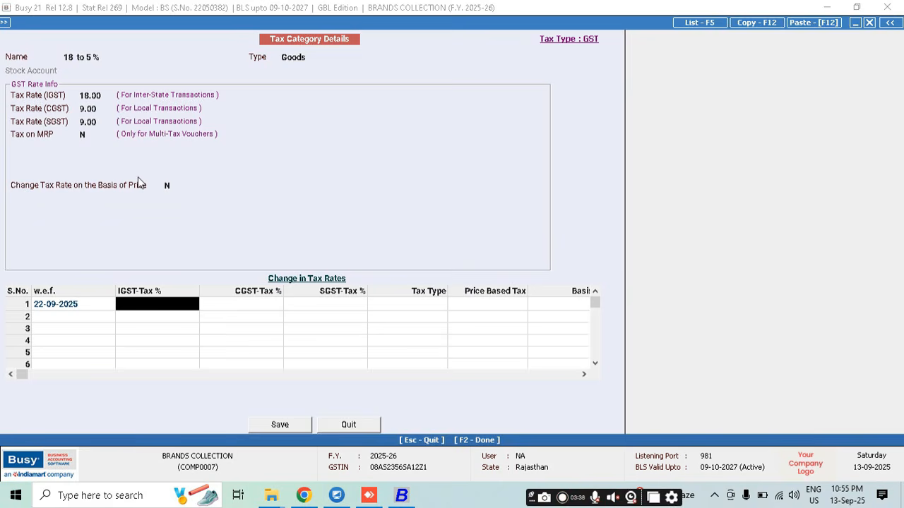
{"action": "type", "text": "5"}
{"action": "key", "text": "Return"}
{"action": "key", "text": "Return"}
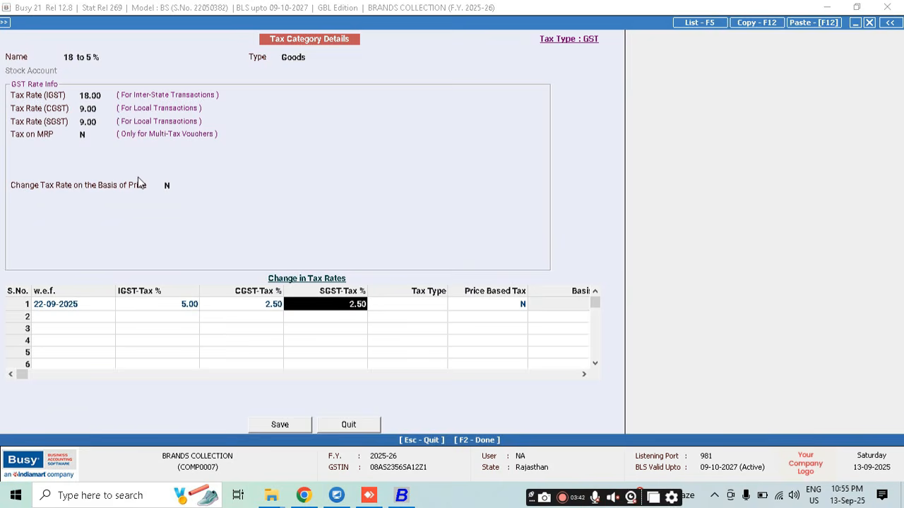
{"action": "key", "text": "Return"}
{"action": "key", "text": "F2"}
{"action": "key", "text": "Return"}
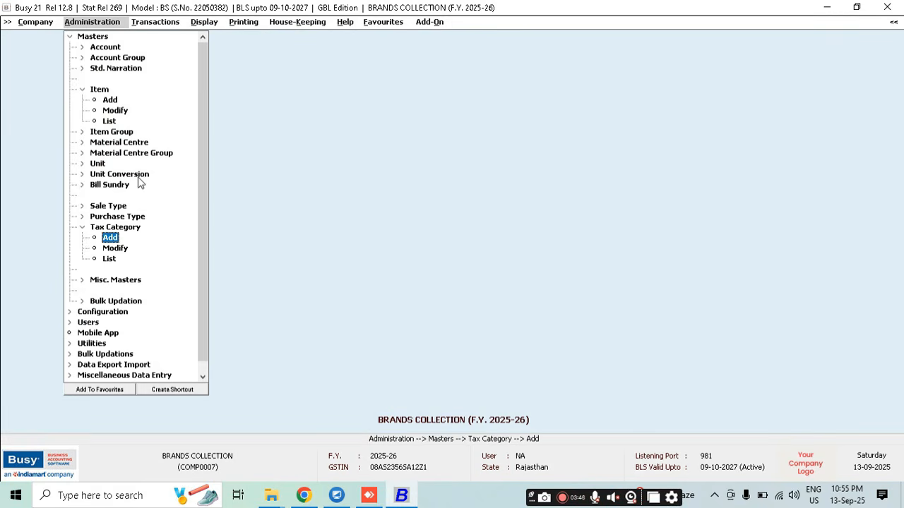
Open the bulk updation Update Item Tax Category / HSN Code.
{"action": "key", "text": "Down"}
{"action": "key", "text": "Down"}
{"action": "key", "text": "Down"}
{"action": "key", "text": "Down"}
{"action": "key", "text": "Down"}
{"action": "key", "text": "Down"}
{"action": "key", "text": "Down"}
{"action": "key", "text": "Down"}
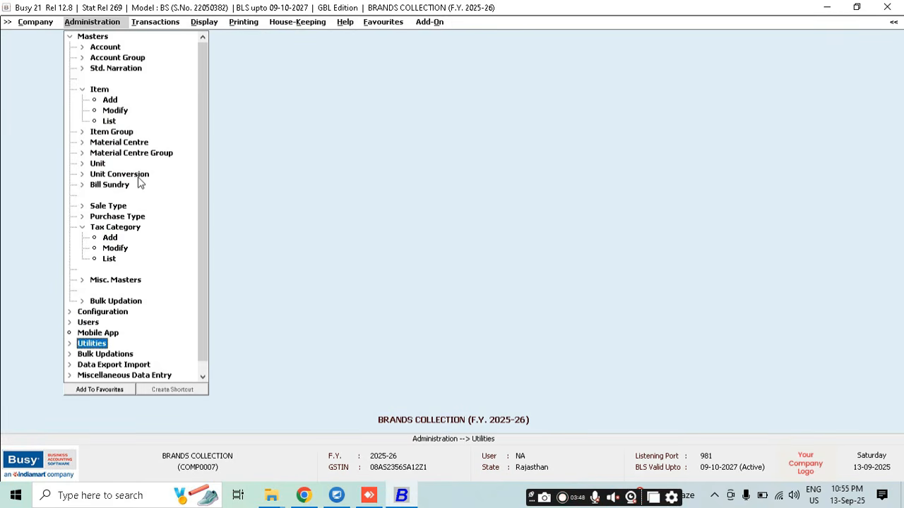
{"action": "key", "text": "Down"}
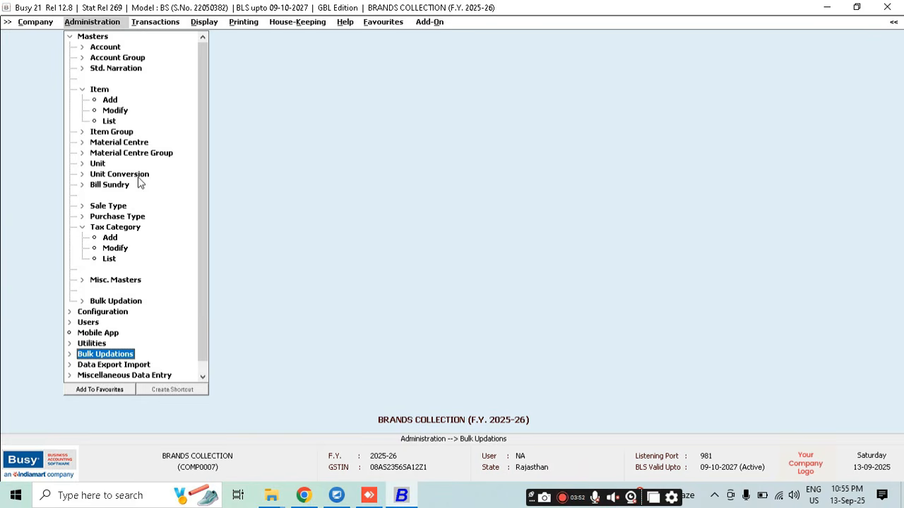
{"action": "key", "text": "Return"}
{"action": "key", "text": "Right"}
{"action": "key", "text": "Right"}
{"action": "key", "text": "Right"}
{"action": "key", "text": "Left"}
{"action": "key", "text": "Left"}
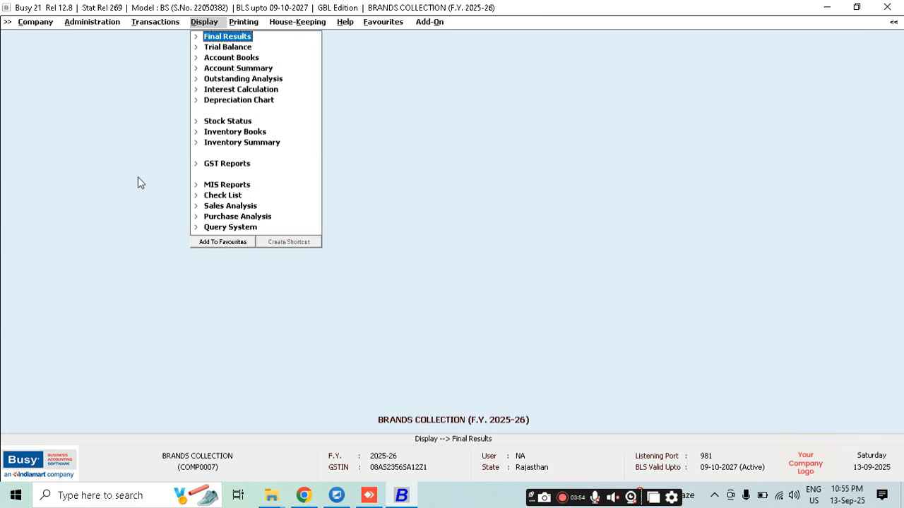
{"action": "key", "text": "Left"}
{"action": "left_click", "coordinate": [138, 184]}
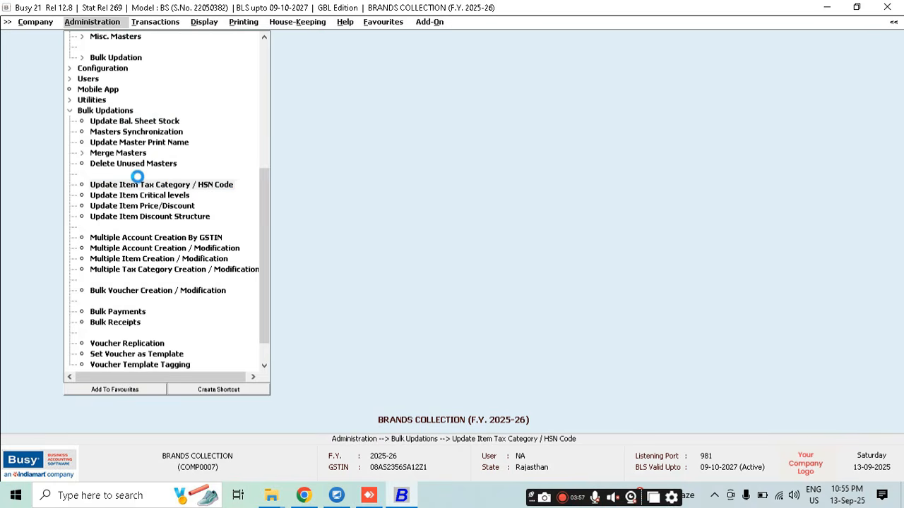
{"action": "left_click", "coordinate": [138, 183]}
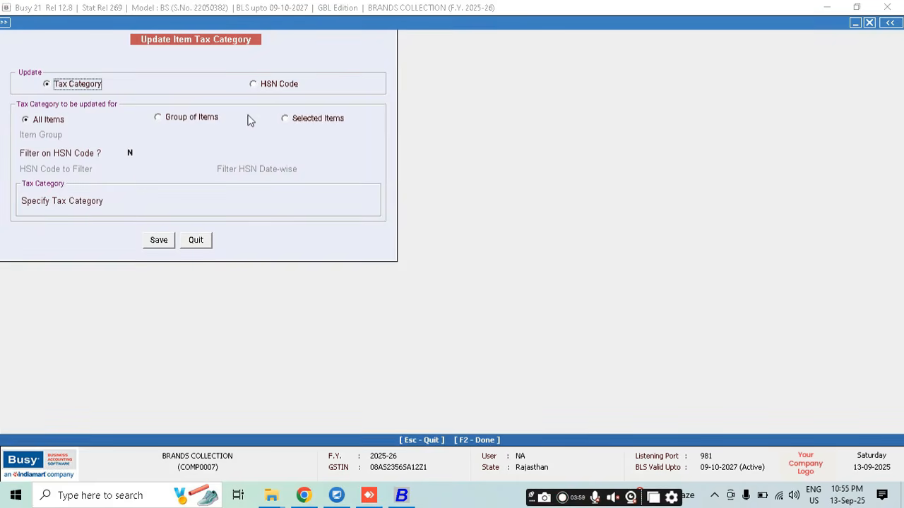
Restrict the tax category update to selected items and choose Shampoo 18, Soap 18, Toothpaste 18 and Hair Oil 18 from all items.
{"action": "left_click", "coordinate": [195, 118]}
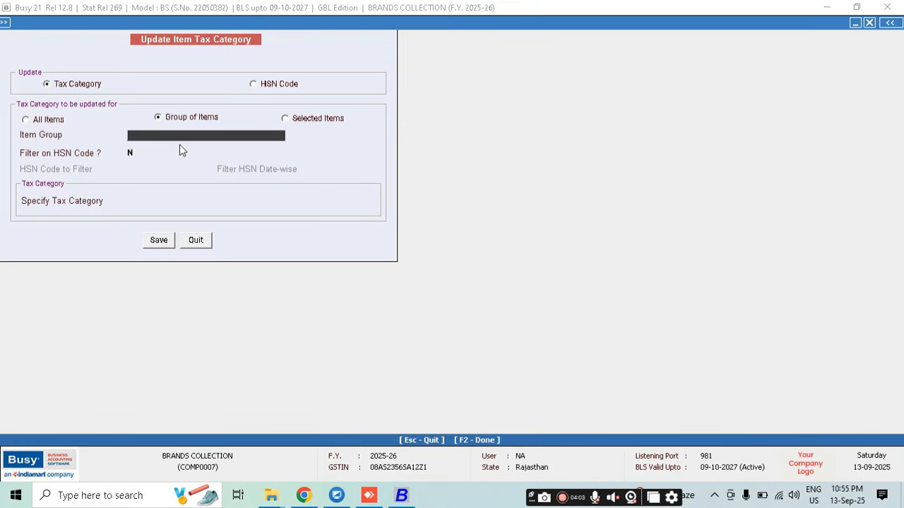
{"action": "left_click", "coordinate": [326, 122]}
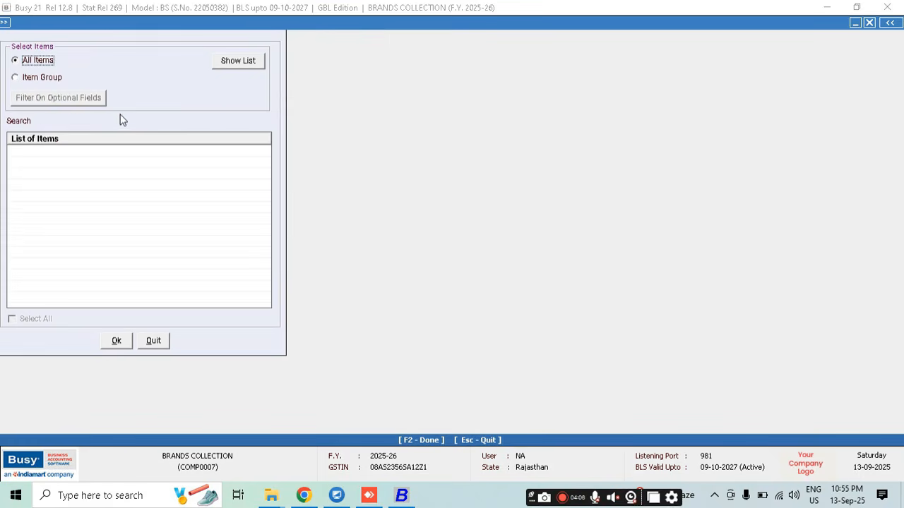
{"action": "left_click", "coordinate": [232, 62]}
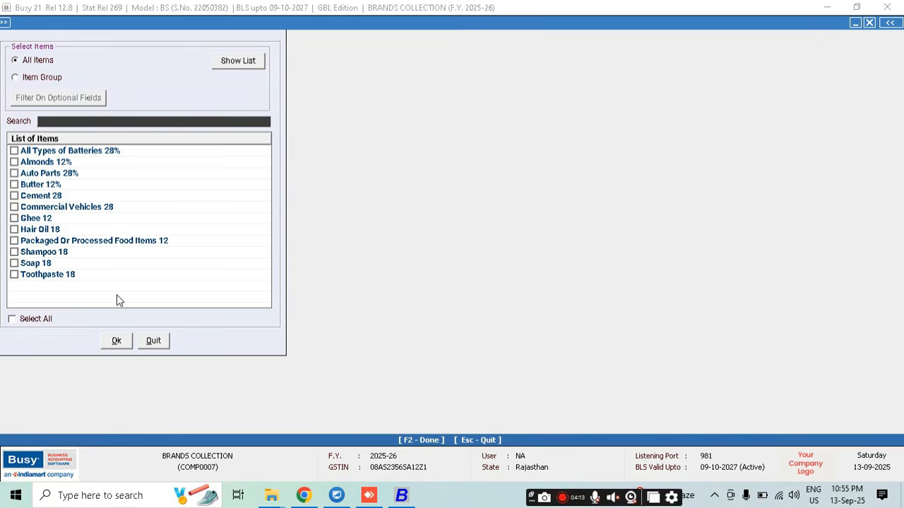
{"action": "left_click", "coordinate": [15, 252]}
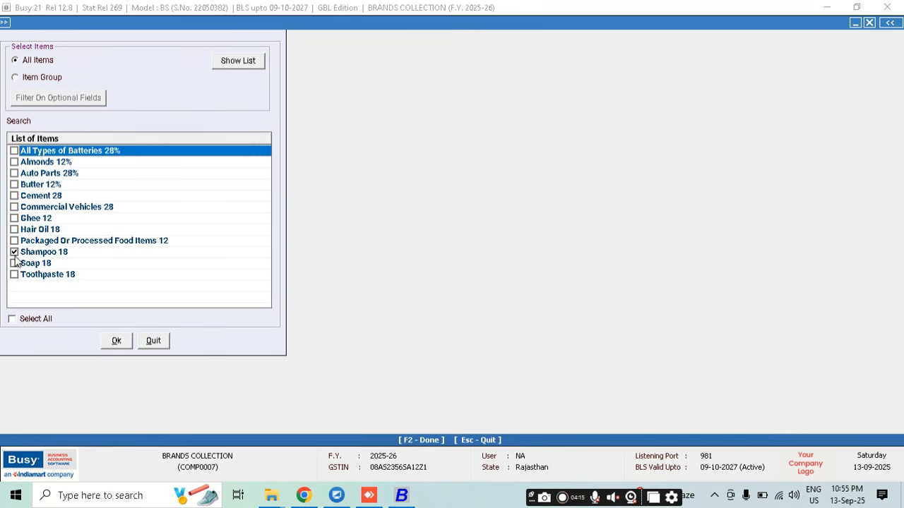
{"action": "left_click", "coordinate": [14, 262]}
{"action": "left_click", "coordinate": [14, 276]}
{"action": "left_click", "coordinate": [14, 231]}
{"action": "left_click", "coordinate": [124, 345]}
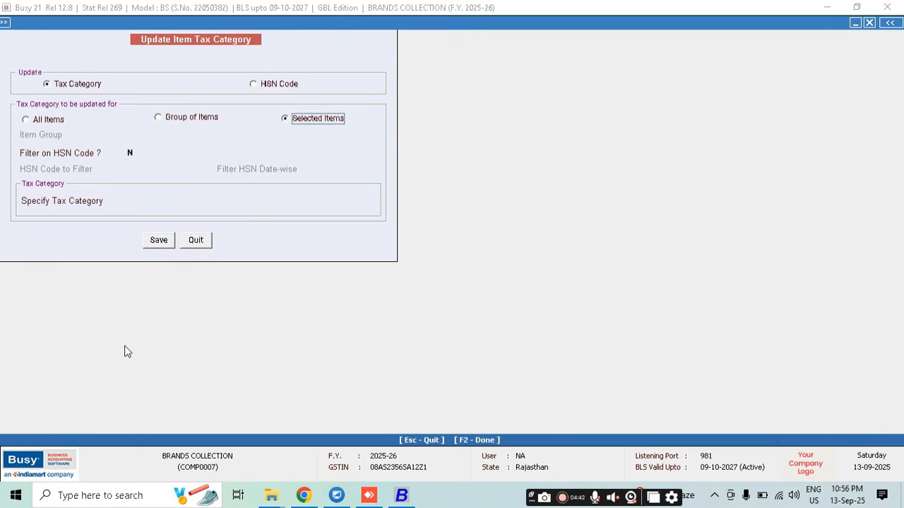
Specify the tax category 18 to 5 % for the selected items, run the update, and leave the bulk updation.
{"action": "left_click", "coordinate": [170, 202]}
{"action": "type", "text": "18"}
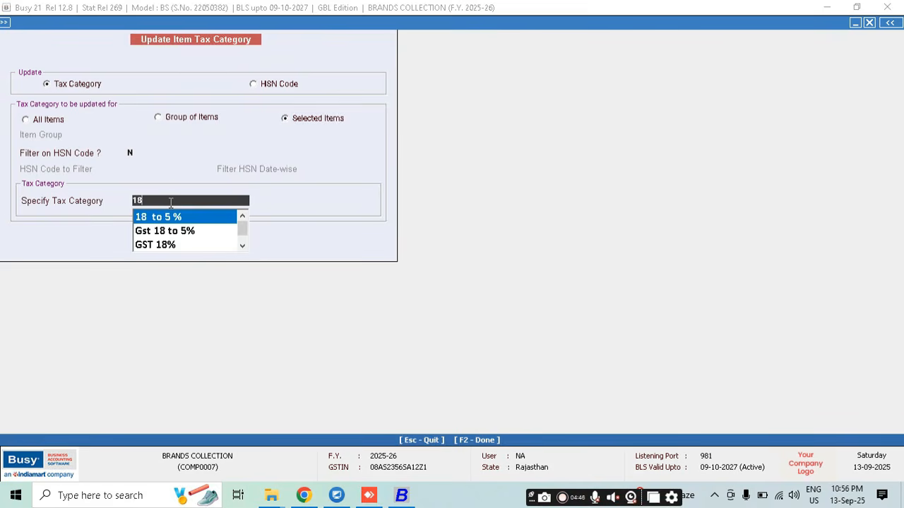
{"action": "key", "text": "Return"}
{"action": "key", "text": "Return"}
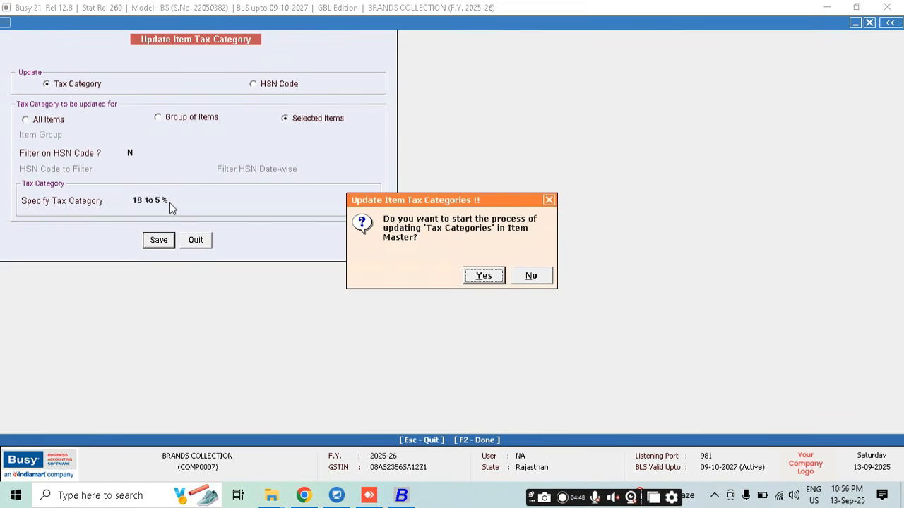
{"action": "key", "text": "Return"}
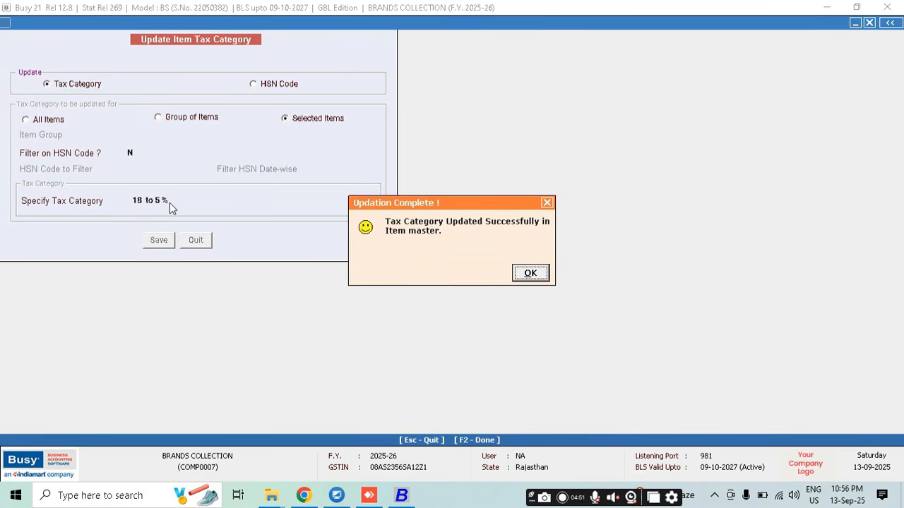
{"action": "key", "text": "Return"}
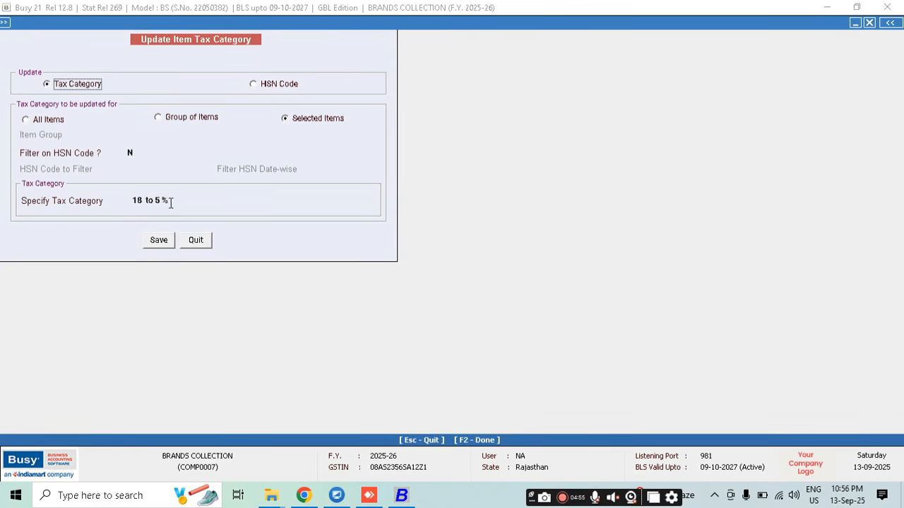
{"action": "key", "text": "Escape"}
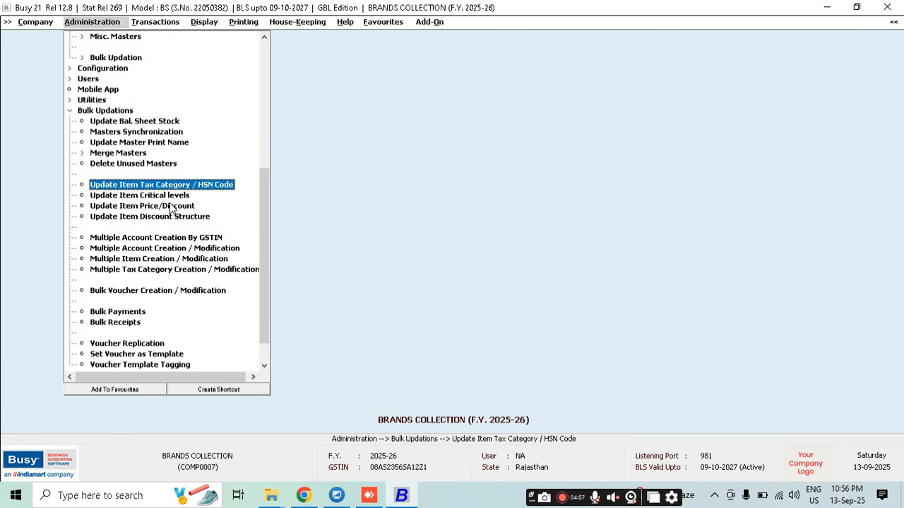
Leave the bulk updations and start adding a new sales voucher.
{"action": "key", "text": "Up"}
{"action": "key", "text": "Up"}
{"action": "key", "text": "Up"}
{"action": "key", "text": "Up"}
{"action": "key", "text": "Up"}
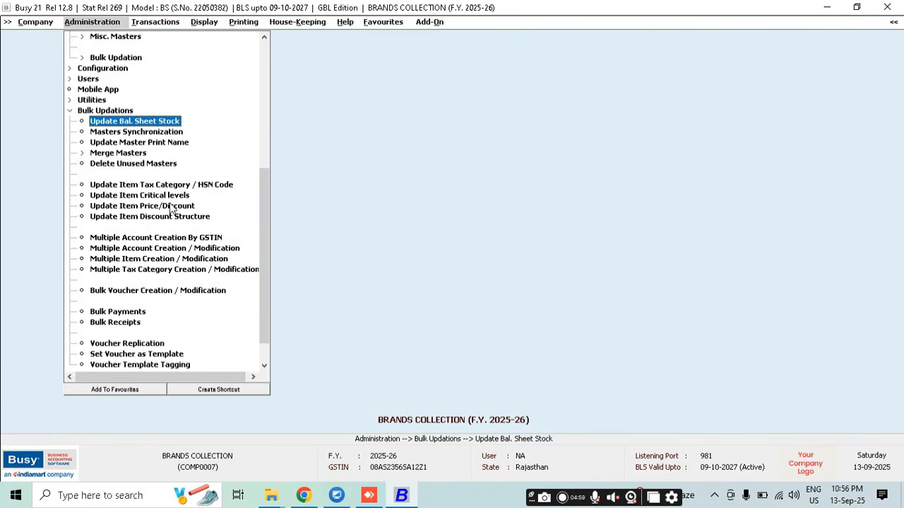
{"action": "key", "text": "Up"}
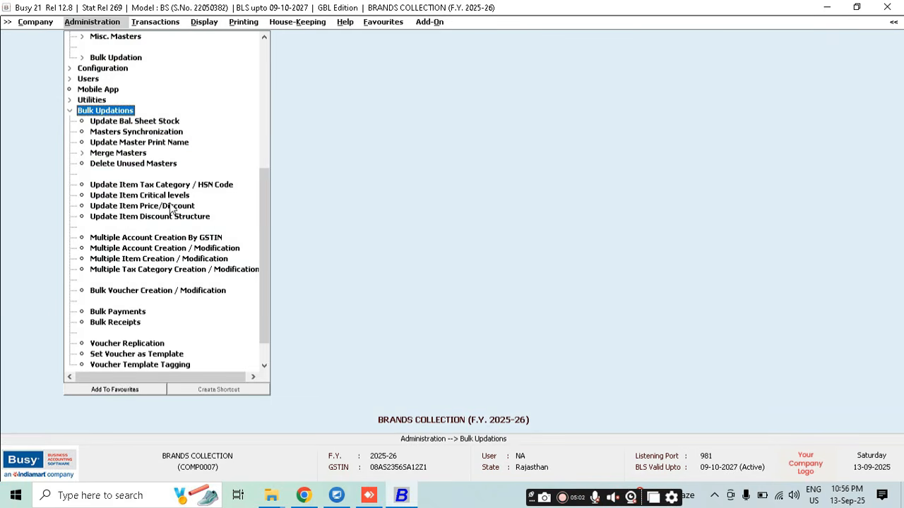
{"action": "key", "text": "Right"}
{"action": "left_click", "coordinate": [169, 205]}
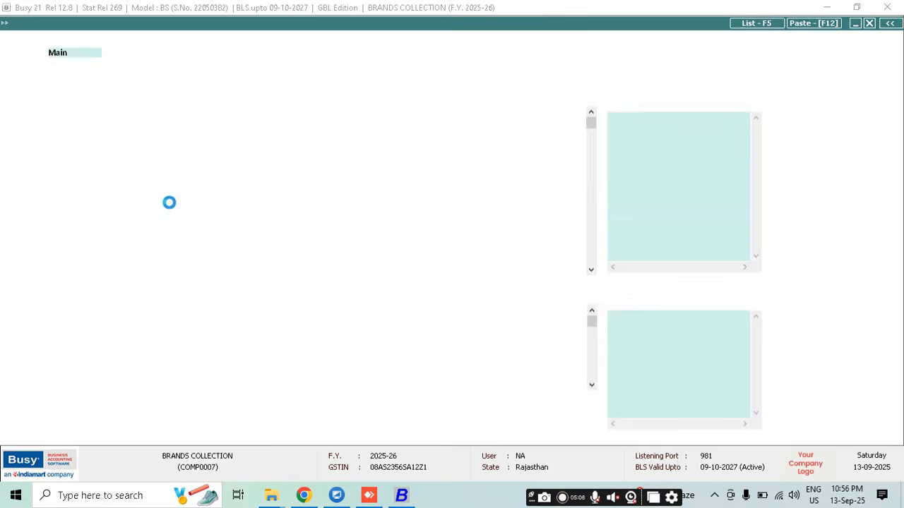
Fill the voucher header with date 22-09-2025, sale type L/GST-TaxIncl., party Cash and material centre Main Store, and accept the billing details.
{"action": "key", "text": "Return"}
{"action": "key", "text": "Return"}
{"action": "key", "text": "Return"}
{"action": "key", "text": "Return"}
{"action": "key", "text": "Down"}
{"action": "key", "text": "Down"}
{"action": "key", "text": "Down"}
{"action": "key", "text": "Down"}
{"action": "key", "text": "Up"}
{"action": "key", "text": "Return"}
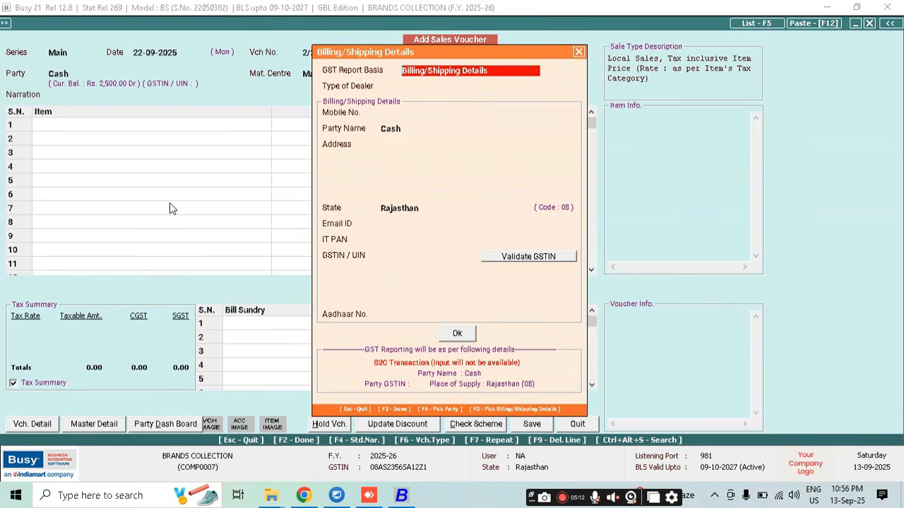
{"action": "key", "text": "Return"}
{"action": "key", "text": "Return"}
{"action": "key", "text": "Return"}
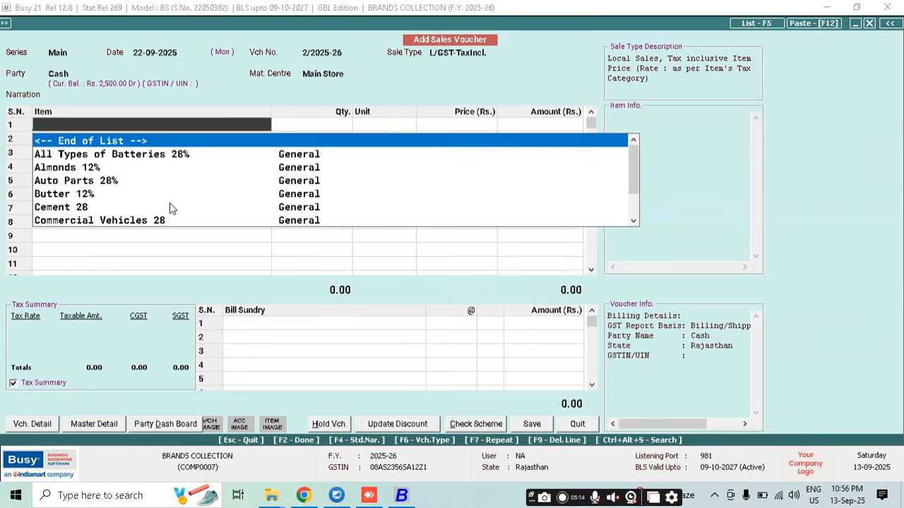
Add 1 Pcs. of All Types of Batteries 28% at a price of 10,000 and accept its item-wise tax information.
{"action": "key", "text": "Down"}
{"action": "key", "text": "Down"}
{"action": "key", "text": "Up"}
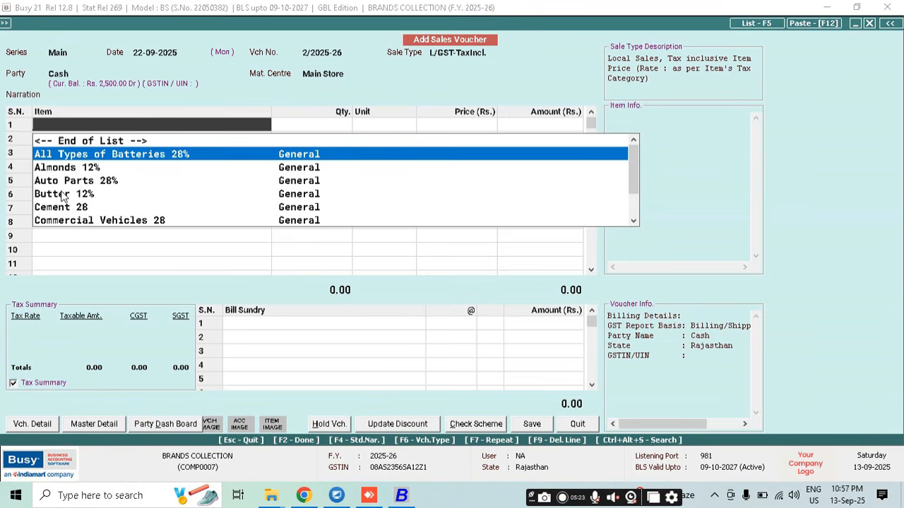
{"action": "key", "text": "Return"}
{"action": "key", "text": "Return"}
{"action": "key", "text": "Return"}
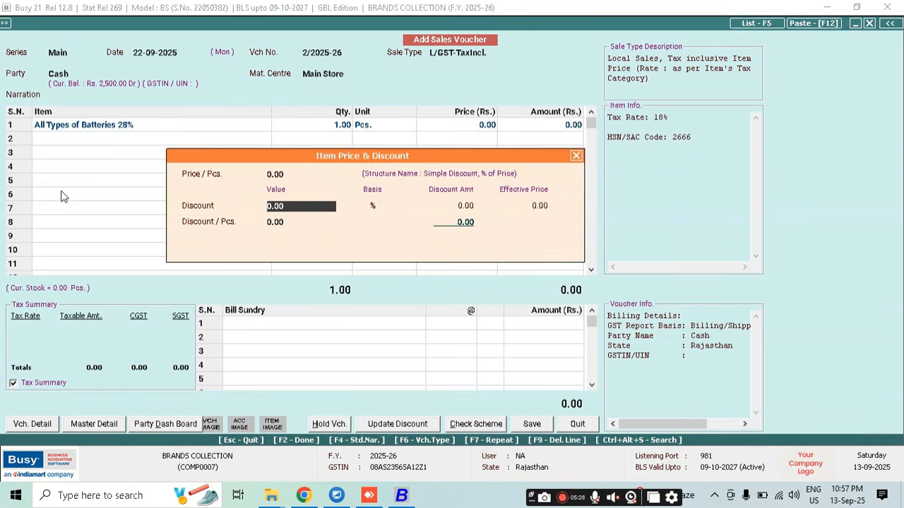
{"action": "type", "text": "10,000"}
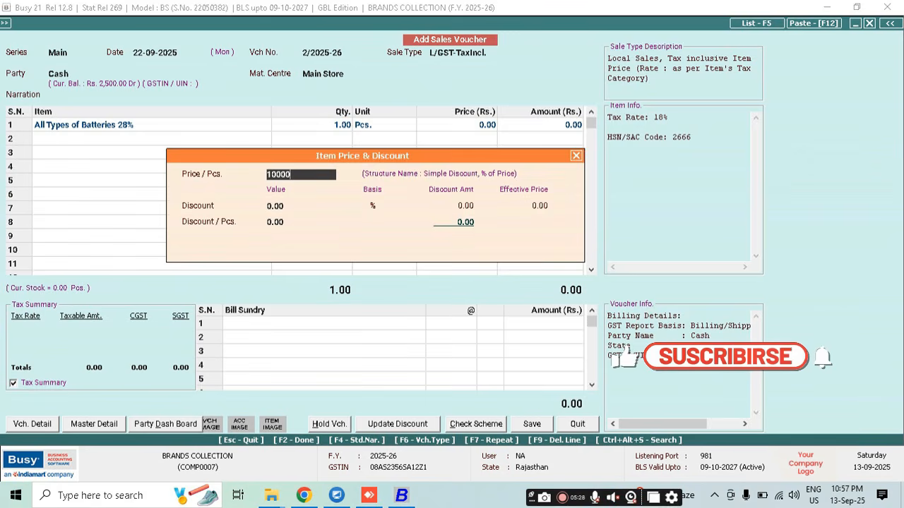
{"action": "key", "text": "Return"}
{"action": "key", "text": "Return"}
{"action": "key", "text": "Return"}
{"action": "key", "text": "Return"}
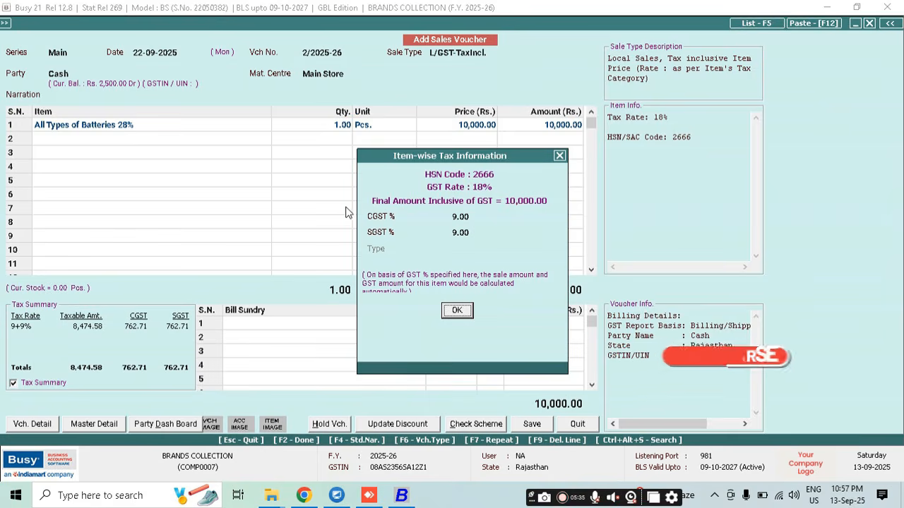
{"action": "left_click", "coordinate": [461, 315]}
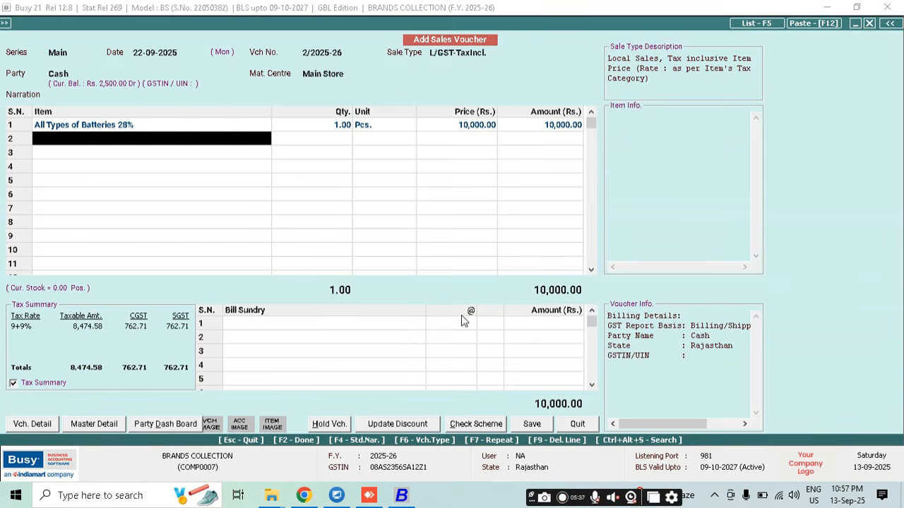
Add 1 Pcs. of Almonds 12% at a price of 1,000 on the second row and accept its item-wise tax information.
{"action": "key", "text": "Return"}
{"action": "key", "text": "Return"}
{"action": "key", "text": "Return"}
{"action": "key", "text": "Return"}
{"action": "key", "text": "Return"}
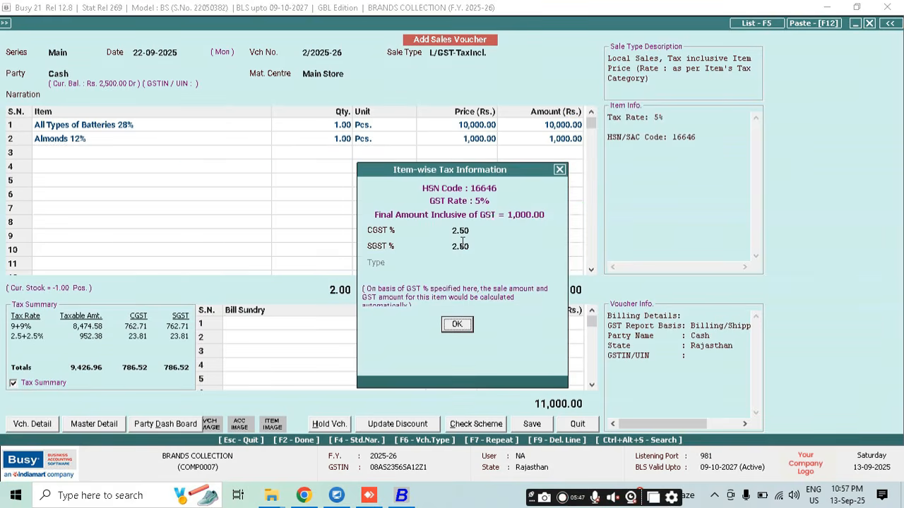
{"action": "key", "text": "Return"}
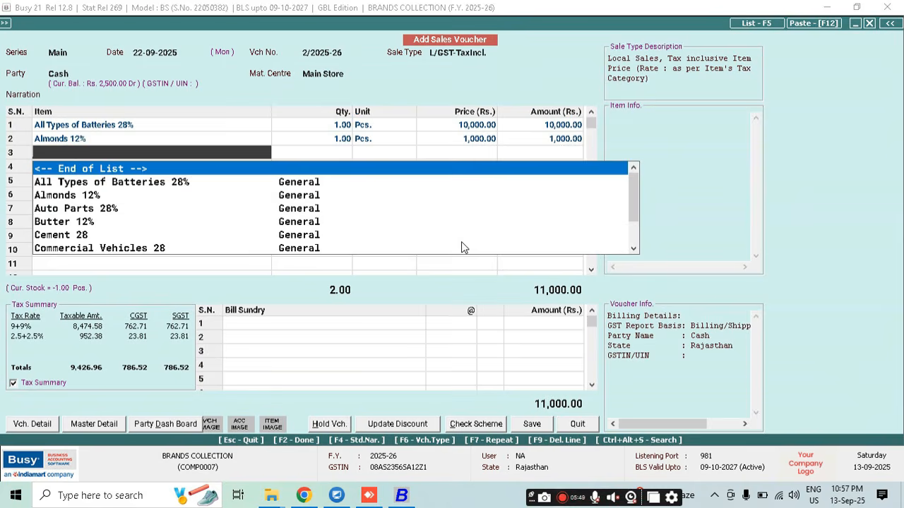
Add 1 Pcs. of Ghee 12 at a price of 1,200 without discount on the third row of the voucher.
{"action": "type", "text": "gh"}
{"action": "key", "text": "Return"}
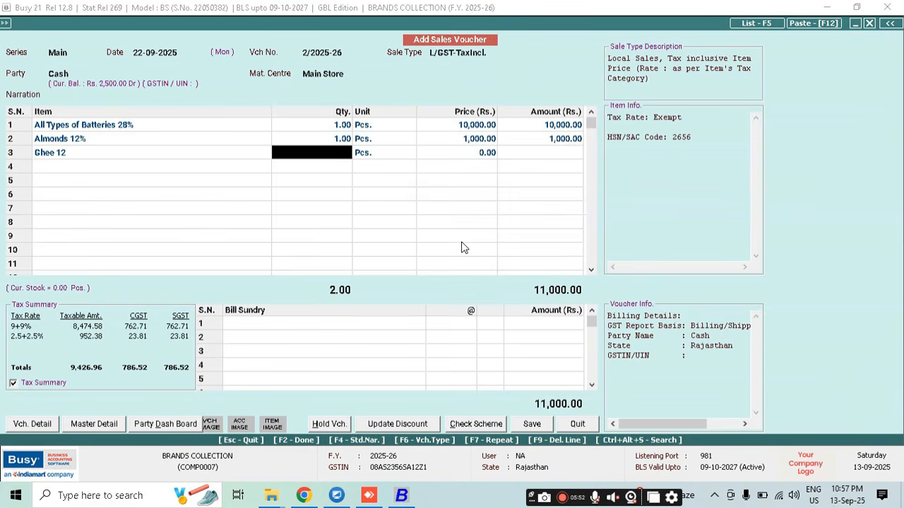
{"action": "key", "text": "Return"}
{"action": "key", "text": "Return"}
{"action": "type", "text": "1200"}
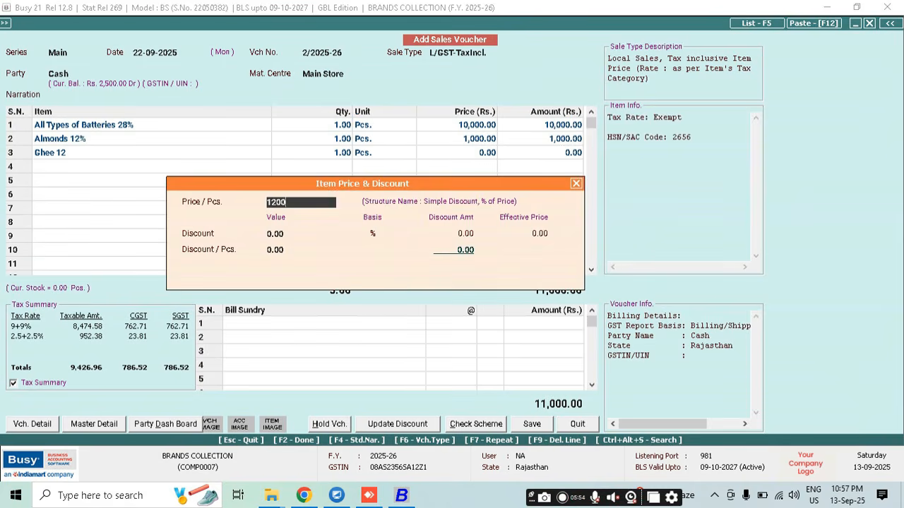
{"action": "key", "text": "Return"}
{"action": "key", "text": "Return"}
{"action": "key", "text": "Return"}
{"action": "key", "text": "Return"}
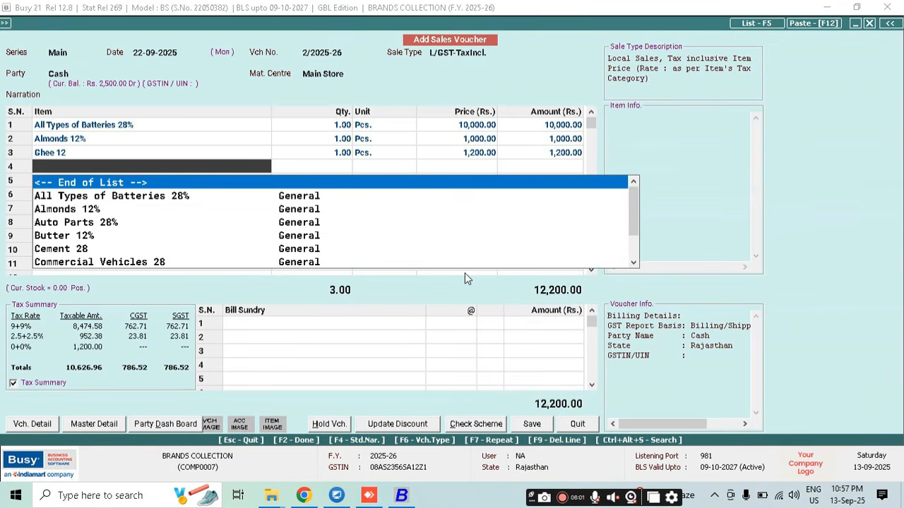
Add 1 Pcs. of Toothpaste 18 at a price of 1,500 without discount and accept its item-wise tax information.
{"action": "type", "text": "to"}
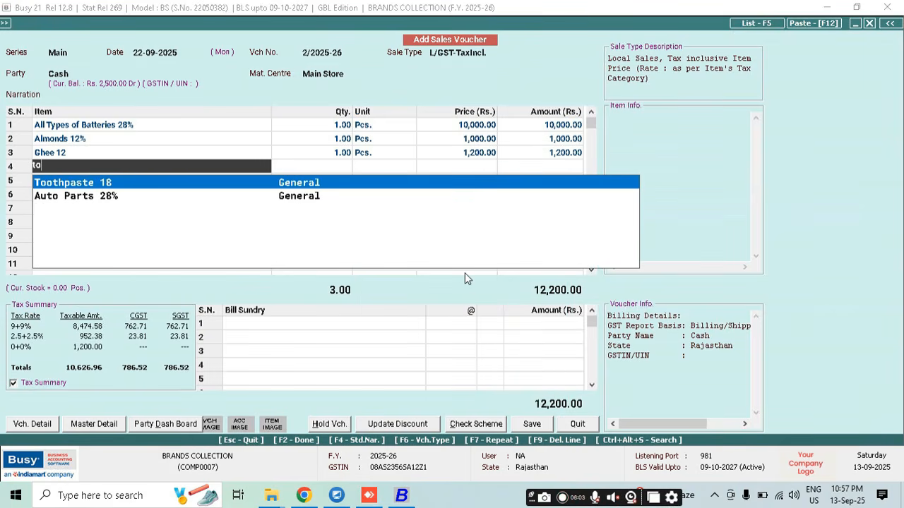
{"action": "key", "text": "Return"}
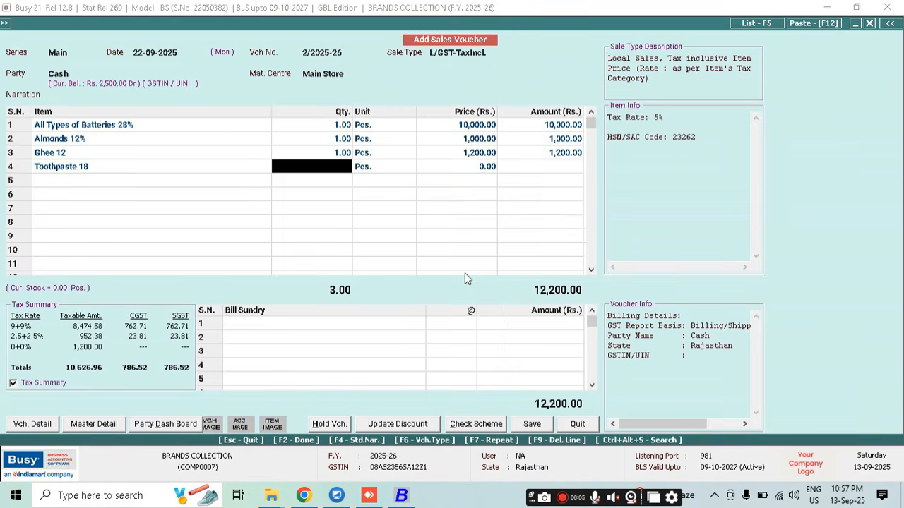
{"action": "type", "text": "1"}
{"action": "key", "text": "Return"}
{"action": "key", "text": "Return"}
{"action": "type", "text": "1500"}
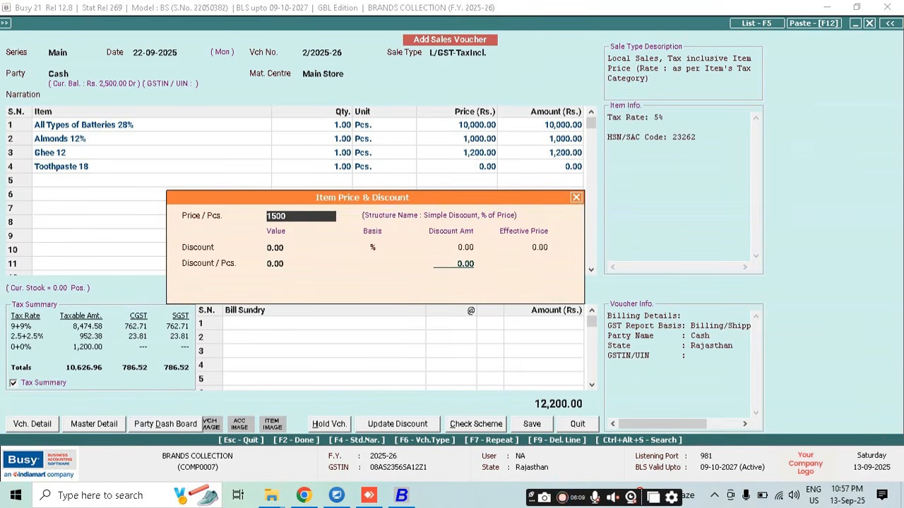
{"action": "key", "text": "Return"}
{"action": "key", "text": "Return"}
{"action": "key", "text": "Return"}
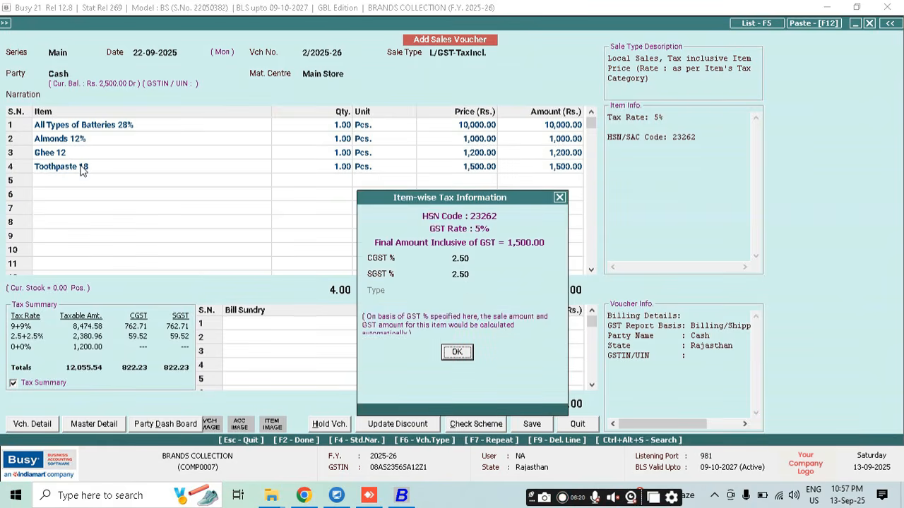
{"action": "left_click", "coordinate": [455, 354]}
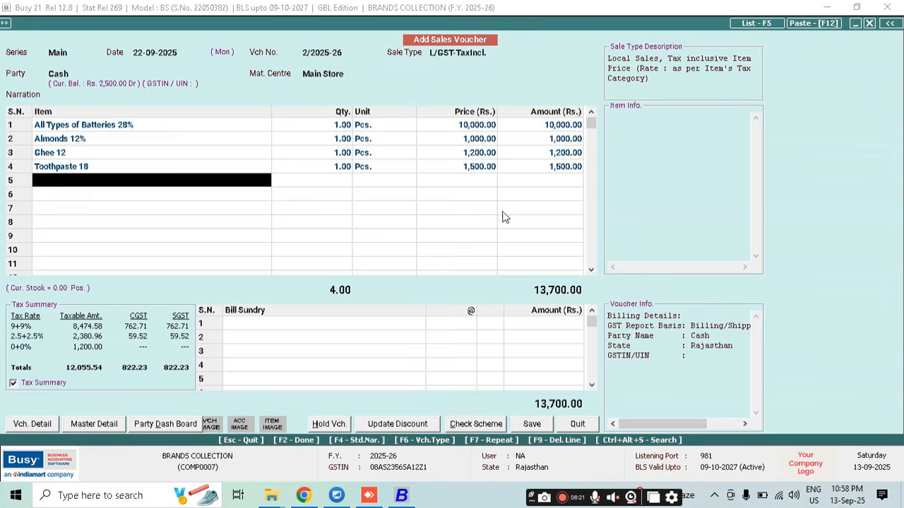